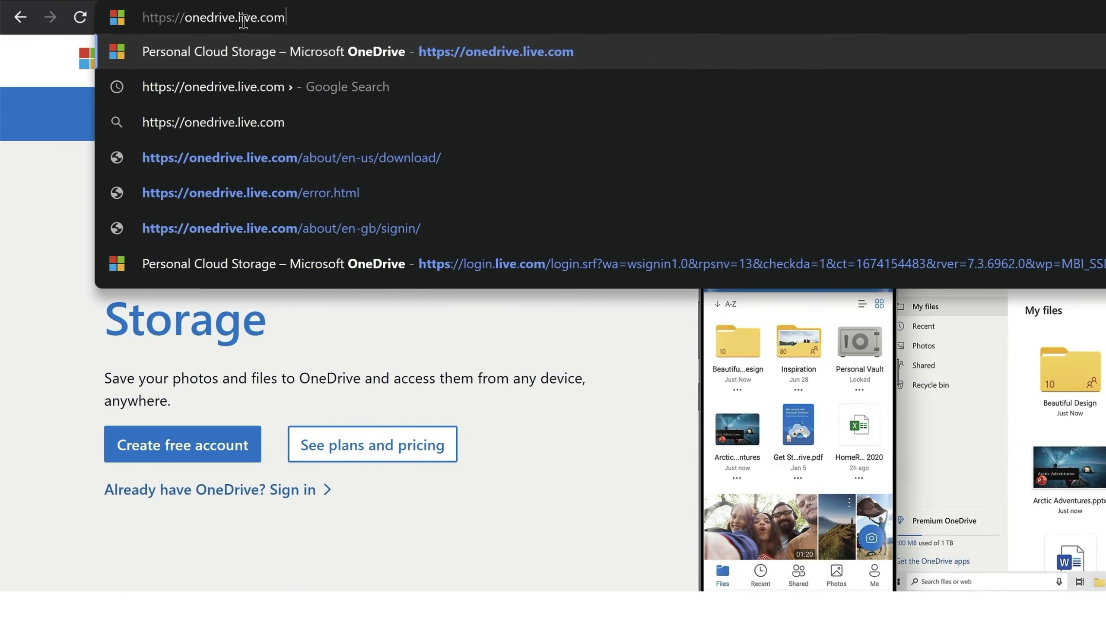
{"action": "key", "text": "Return"}
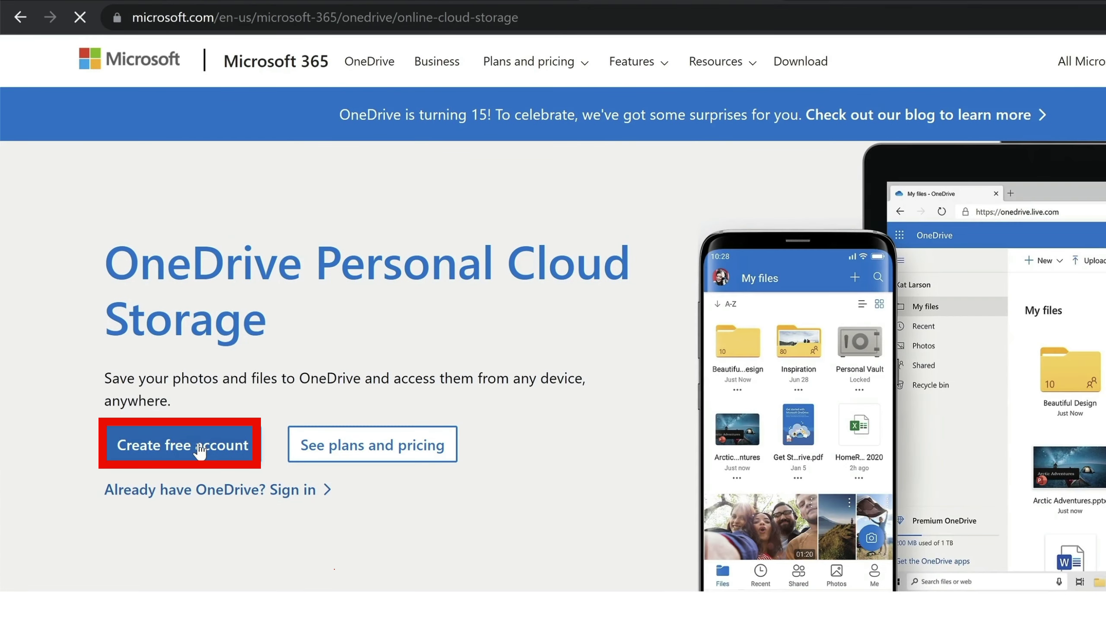
{"action": "left_click", "coordinate": [197, 449]}
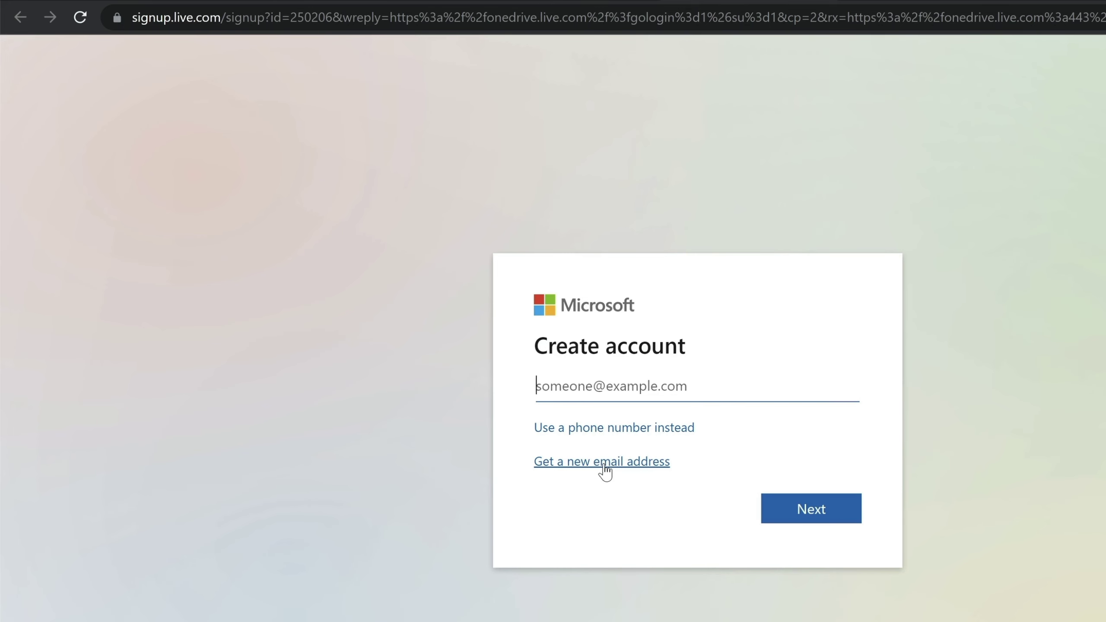
{"action": "left_click", "coordinate": [613, 462]}
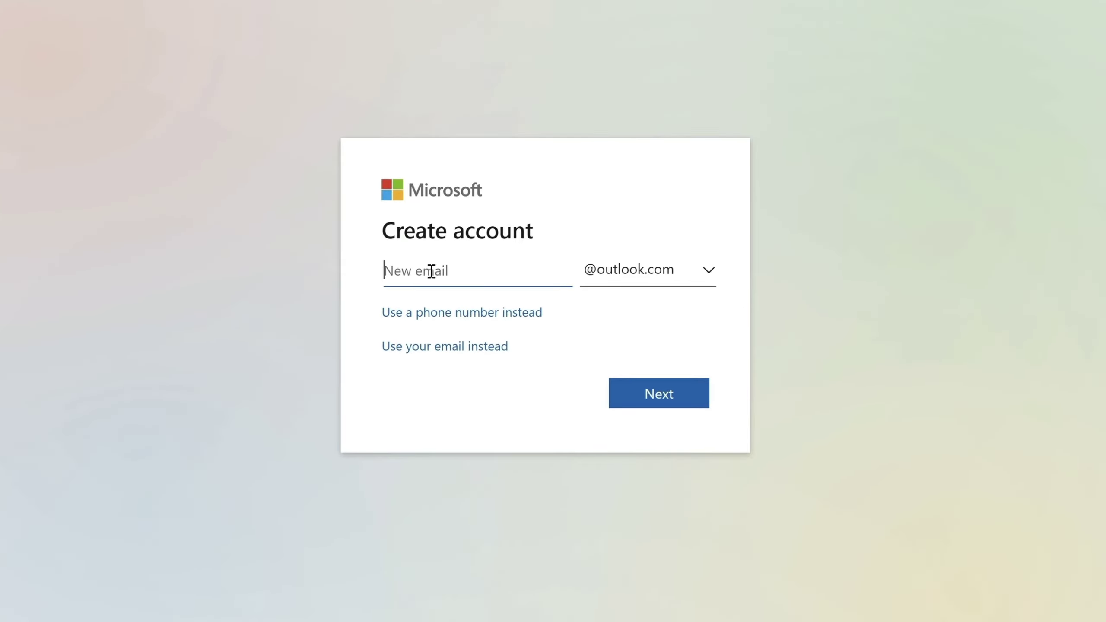
{"action": "type", "text": "oldguycad"}
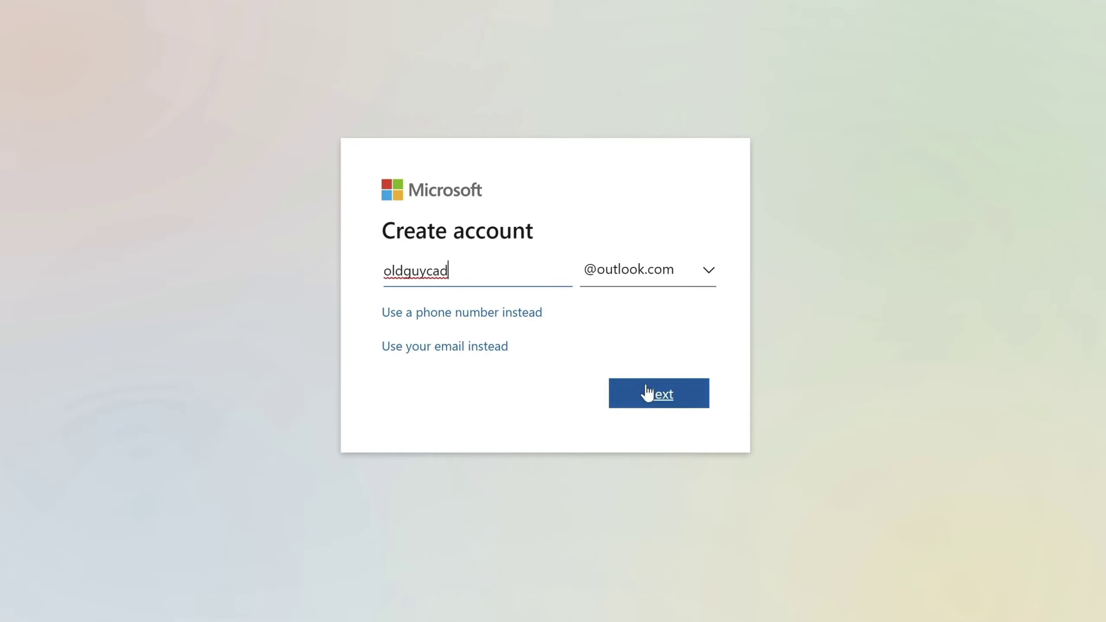
{"action": "left_click", "coordinate": [668, 398]}
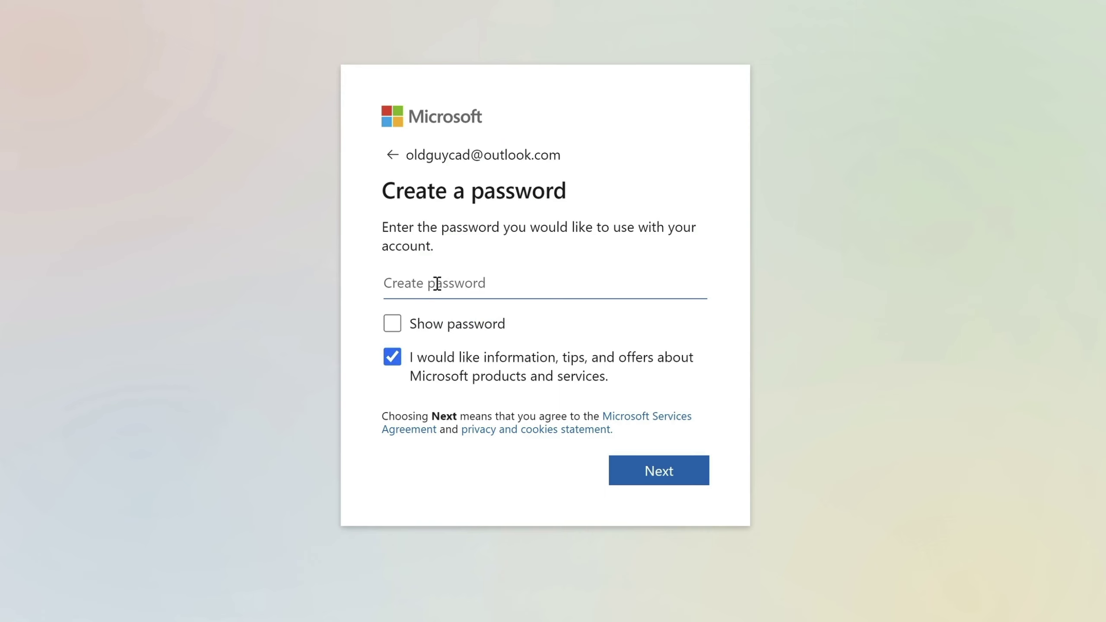
Enter the new account's password and continue to the name step
{"action": "left_click", "coordinate": [437, 283]}
{"action": "type", "text": "p"}
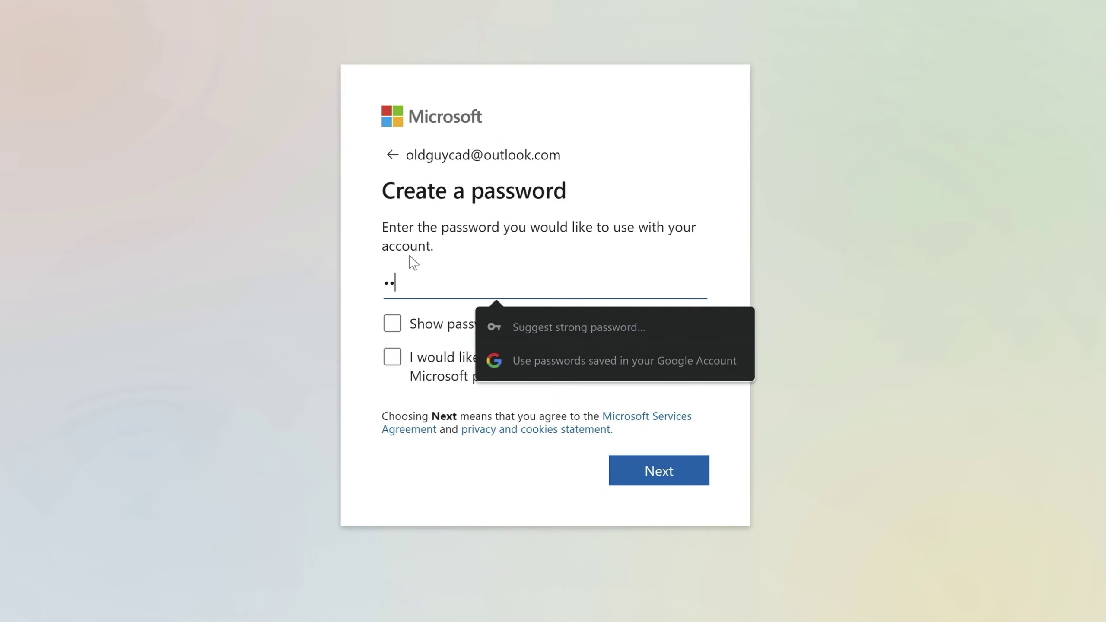
{"action": "key", "text": "BackSpace"}
{"action": "key", "text": "BackSpace"}
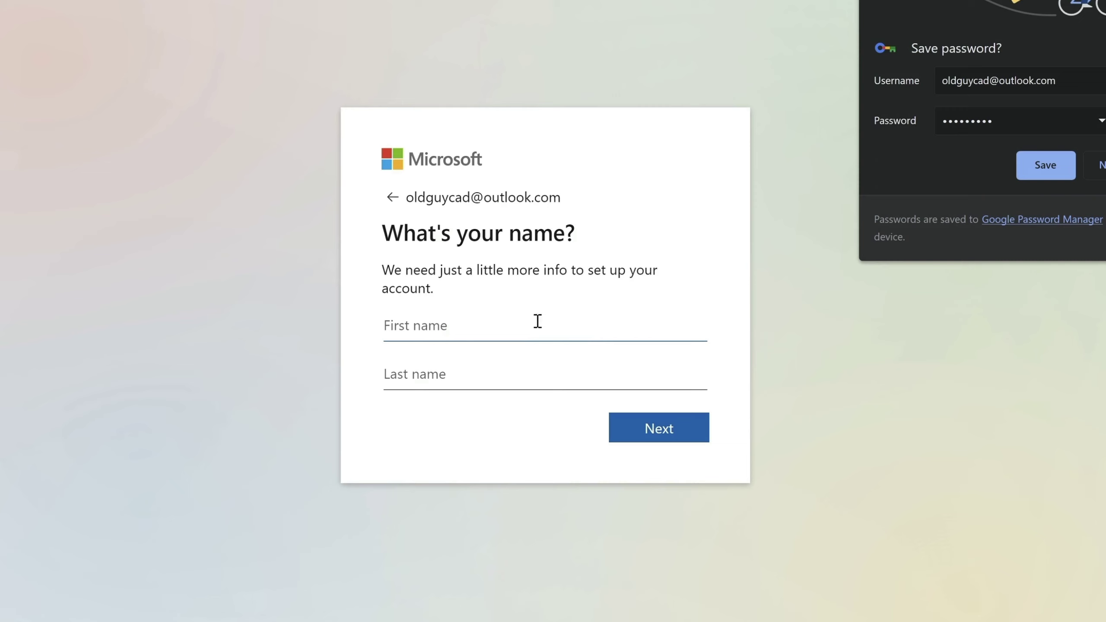
Enter the account holder's first and last name and continue
{"action": "left_click", "coordinate": [514, 331]}
{"action": "type", "text": "Erik"}
{"action": "key", "text": "Tab"}
{"action": "type", "text": "Z"}
{"action": "left_click", "coordinate": [664, 429]}
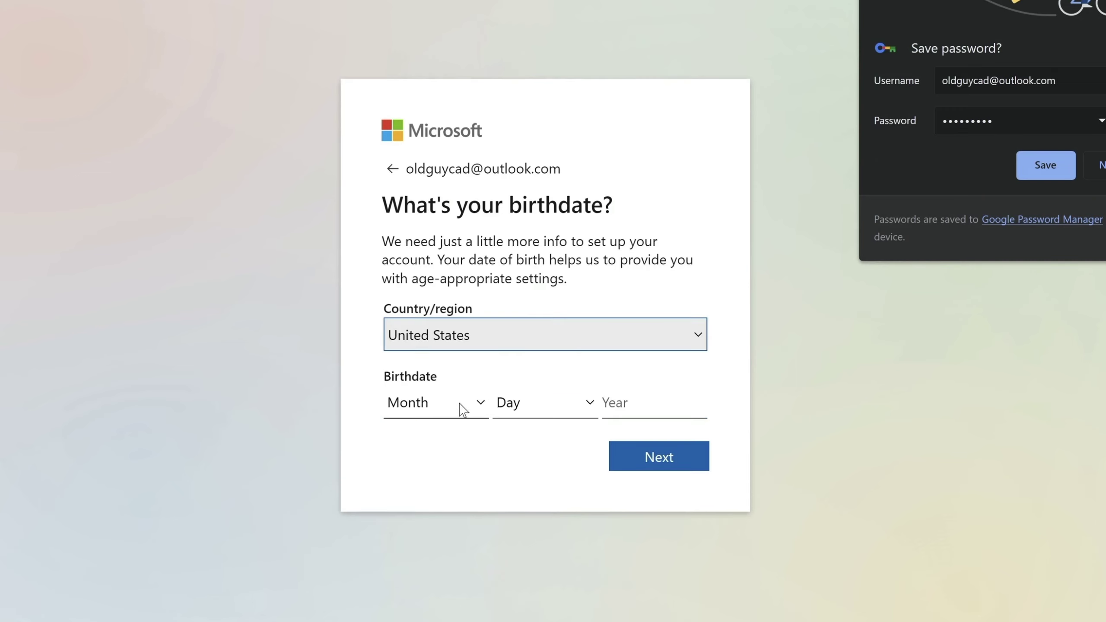
Set the birthdate to June 2 and solve the robot-check puzzle
{"action": "left_click", "coordinate": [478, 405]}
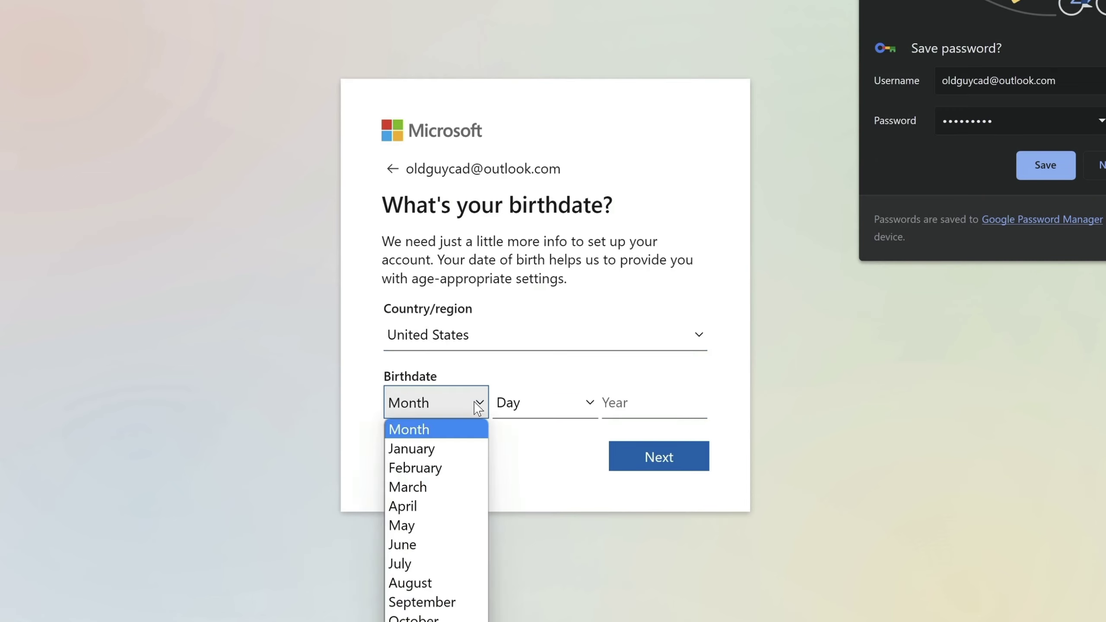
{"action": "left_click", "coordinate": [421, 545]}
{"action": "left_click", "coordinate": [555, 411]}
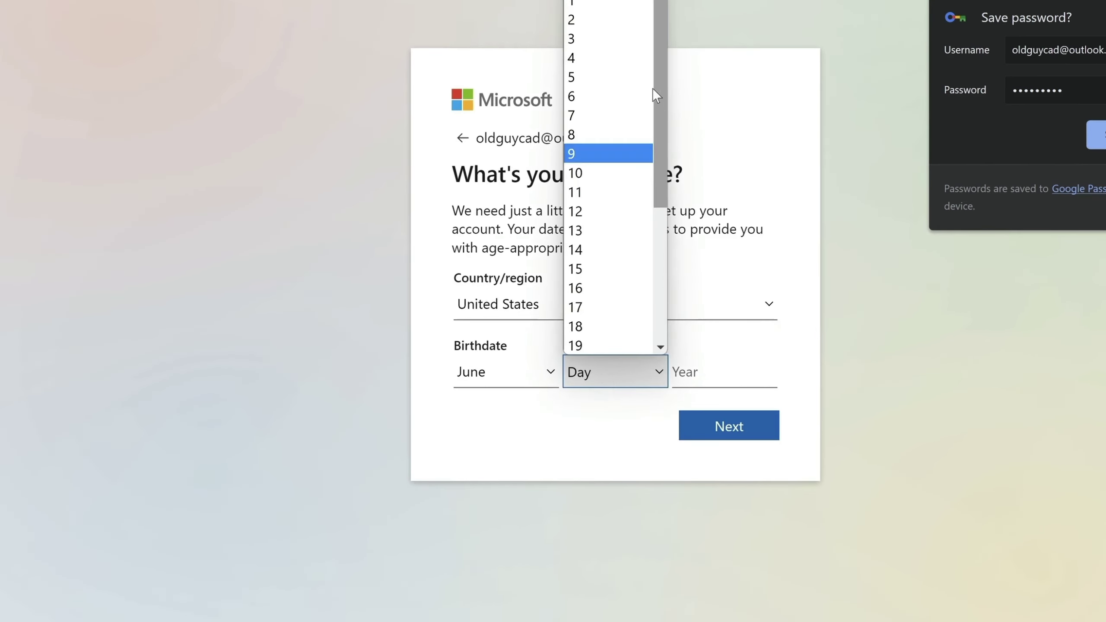
{"action": "left_click", "coordinate": [580, 48]}
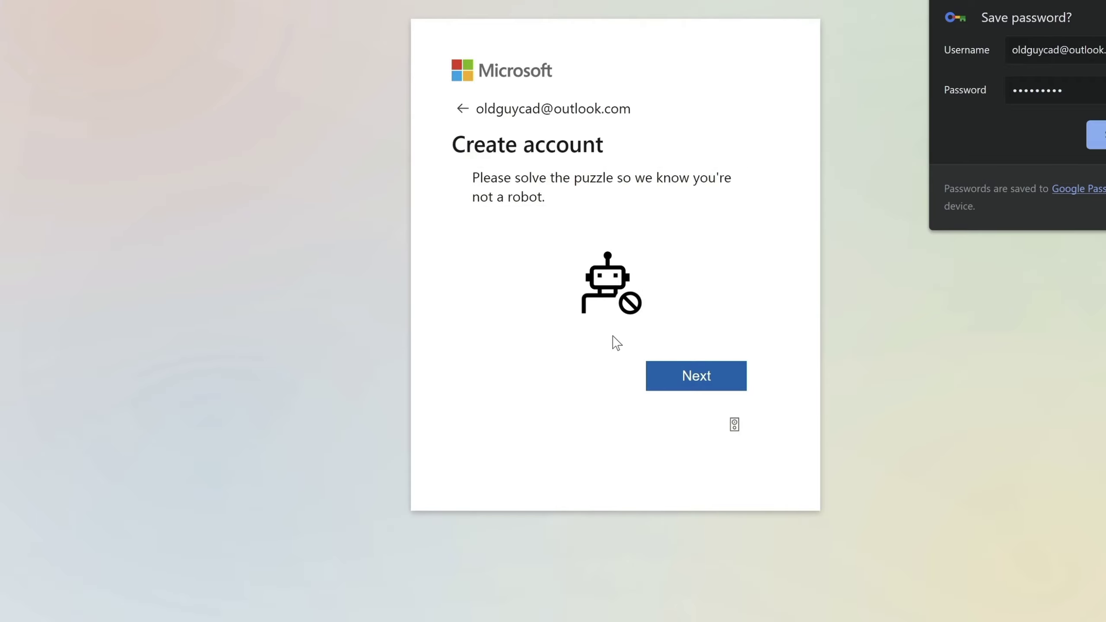
{"action": "left_click", "coordinate": [721, 386]}
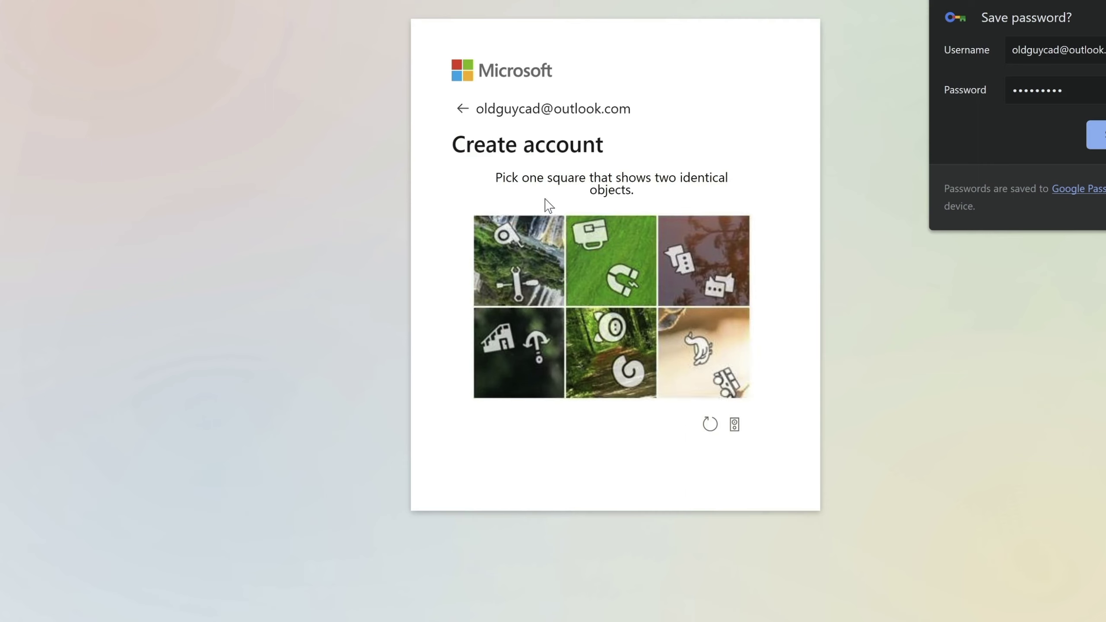
{"action": "left_click", "coordinate": [698, 257]}
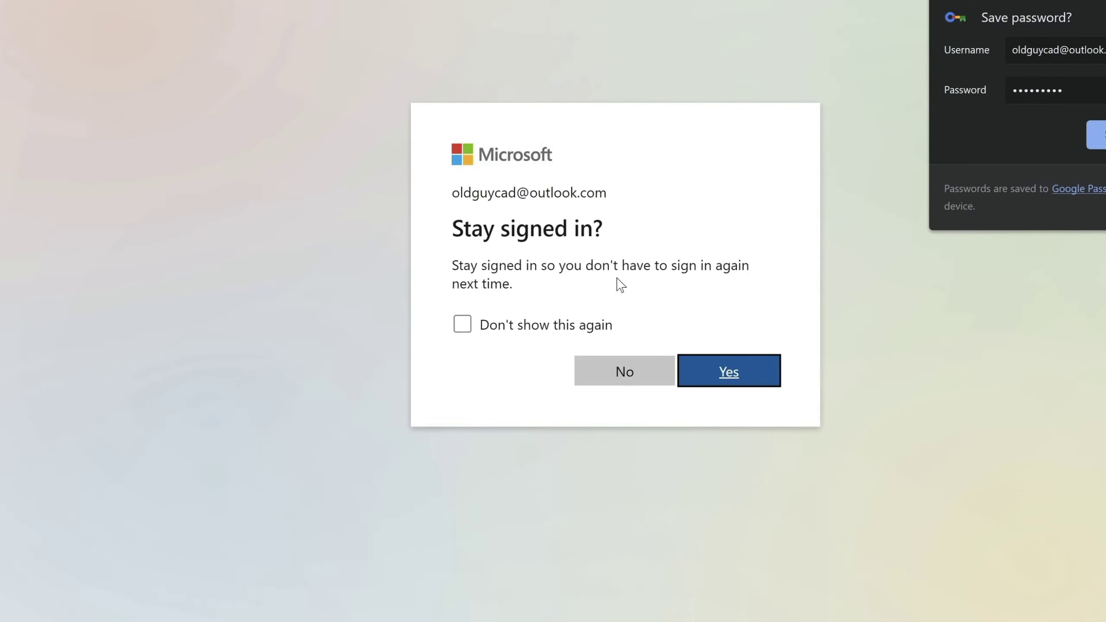
Choose to stay signed in, then download and run OneDriveSetup.exe
{"action": "left_click", "coordinate": [732, 373]}
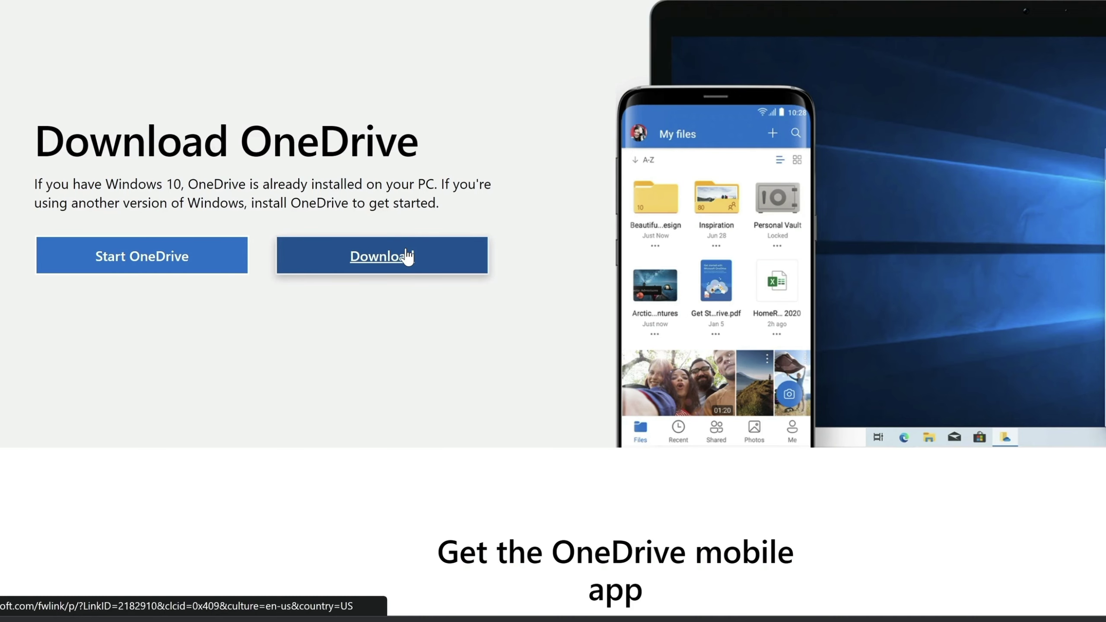
{"action": "left_click", "coordinate": [405, 259]}
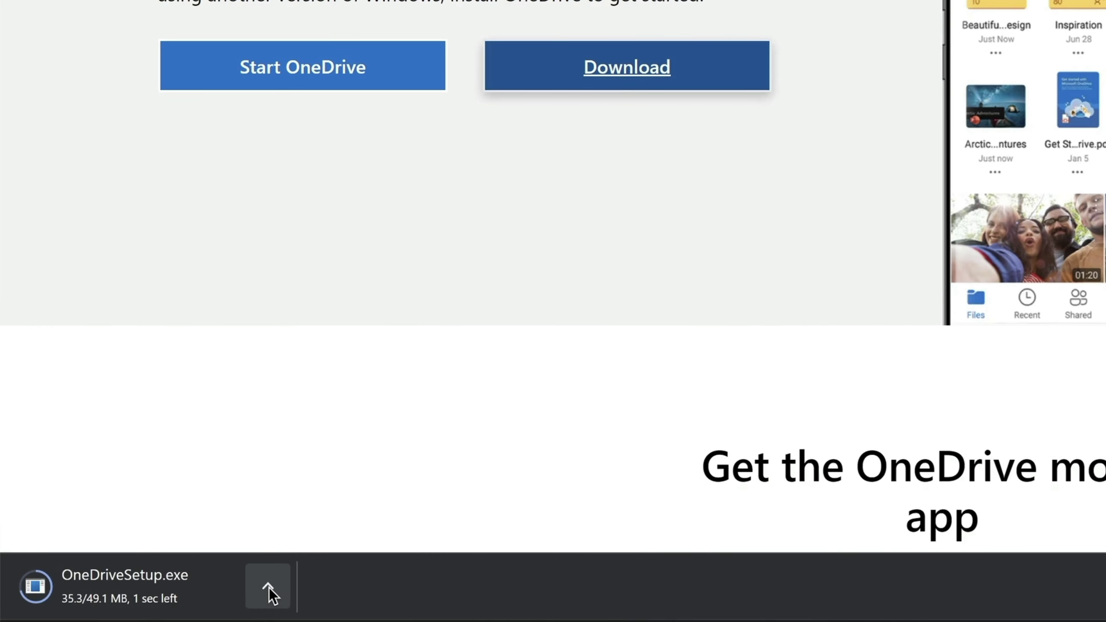
{"action": "left_click", "coordinate": [269, 588]}
{"action": "left_click", "coordinate": [368, 408]}
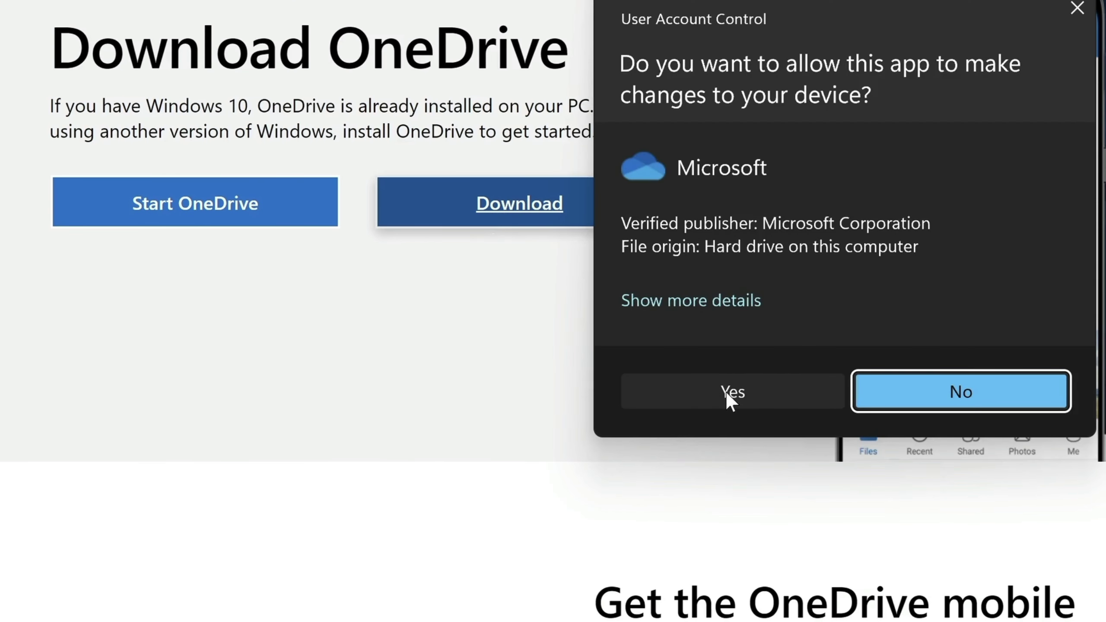
Allow OneDrive setup to install, then check its tray icon status
{"action": "left_click", "coordinate": [728, 394]}
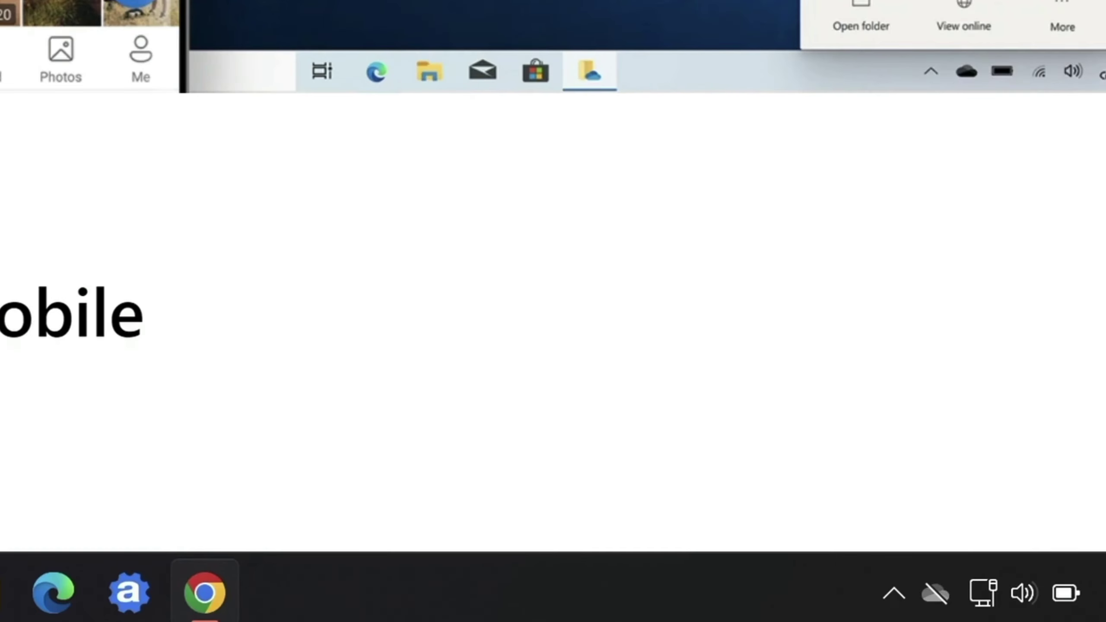
{"action": "mouse_move", "coordinate": [936, 609]}
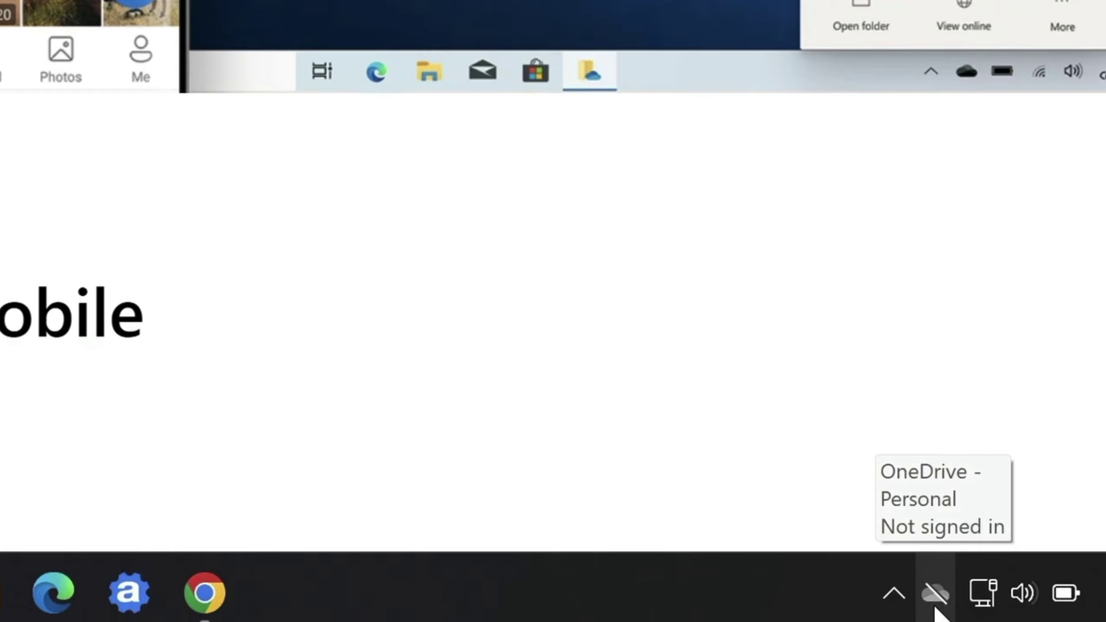
Sign in to OneDrive from the tray flyout using the new account's address
{"action": "left_click", "coordinate": [935, 598]}
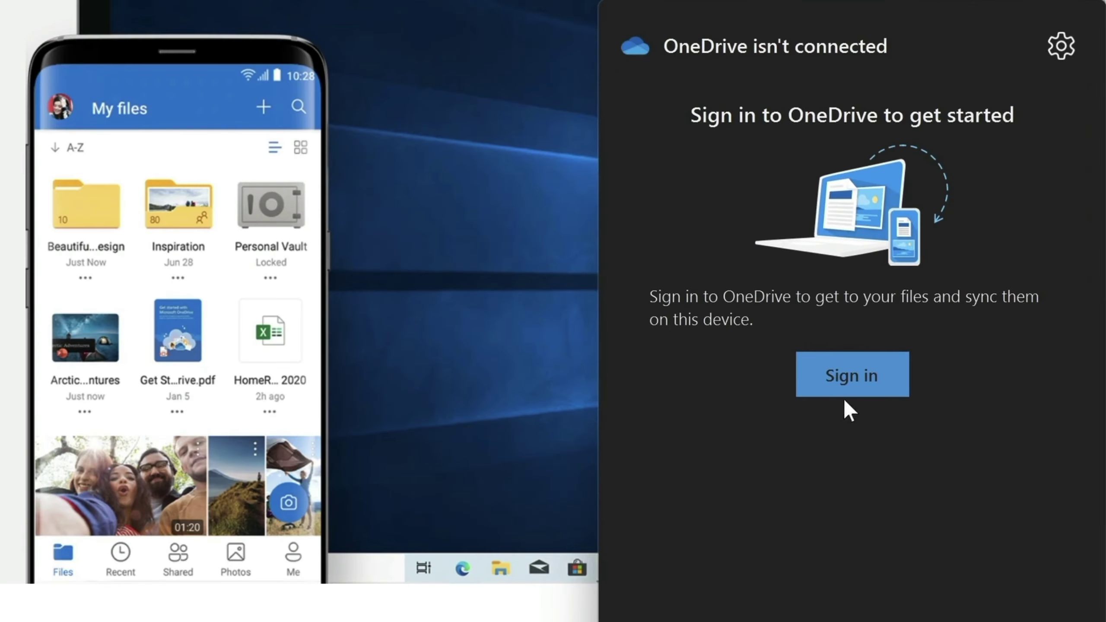
{"action": "left_click", "coordinate": [847, 391]}
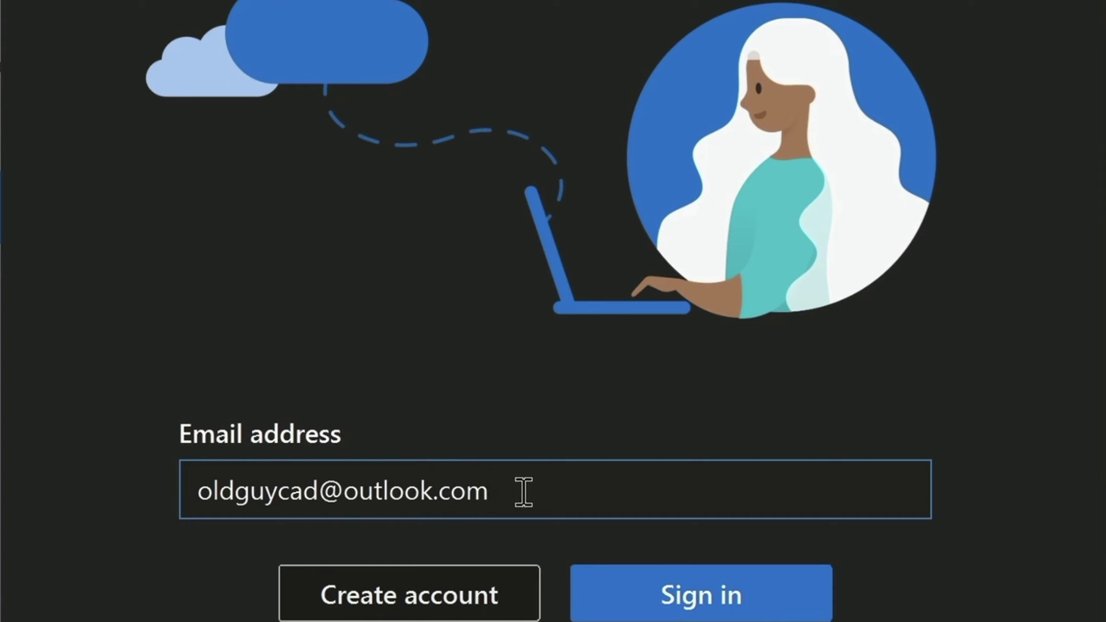
{"action": "left_click", "coordinate": [664, 615]}
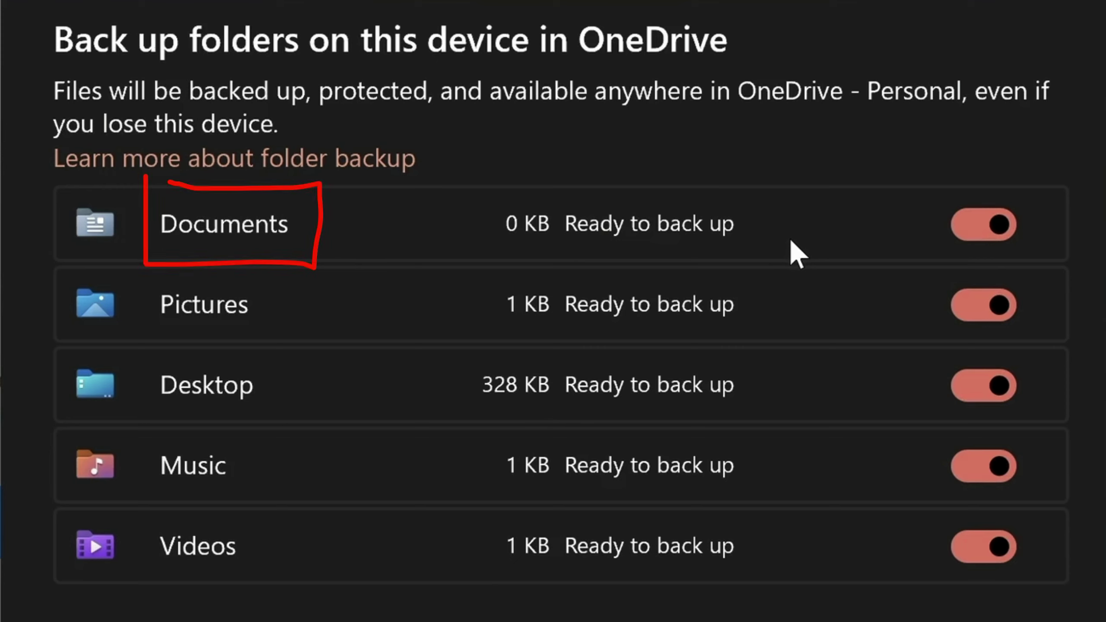
Turn off backup for Pictures, Music and Videos, keeping Documents and Desktop
{"action": "left_click", "coordinate": [973, 305]}
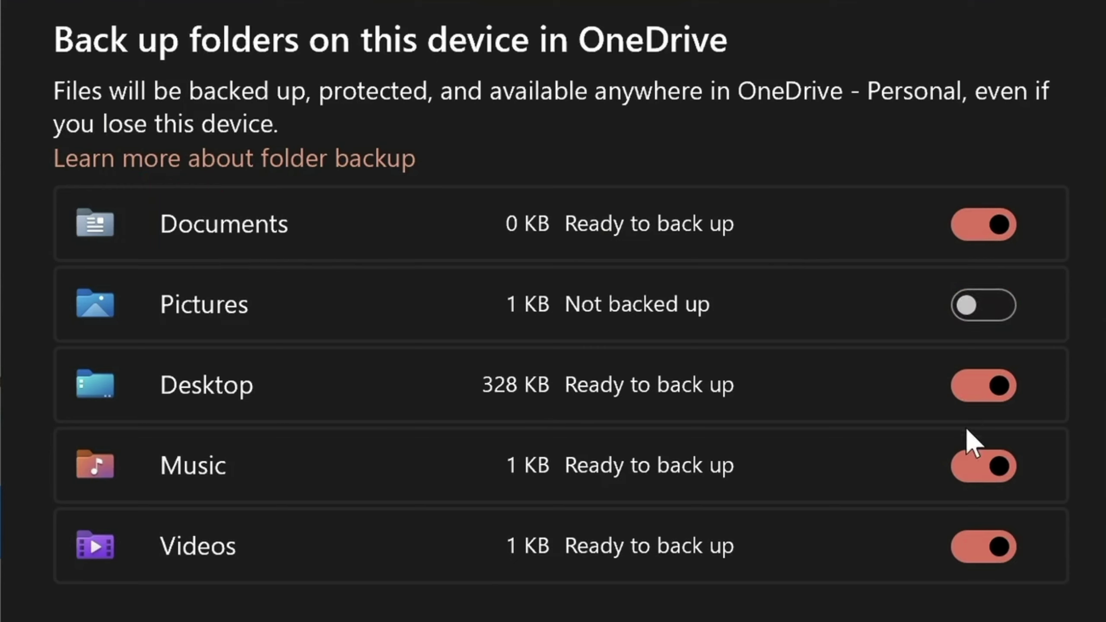
{"action": "left_click", "coordinate": [980, 467]}
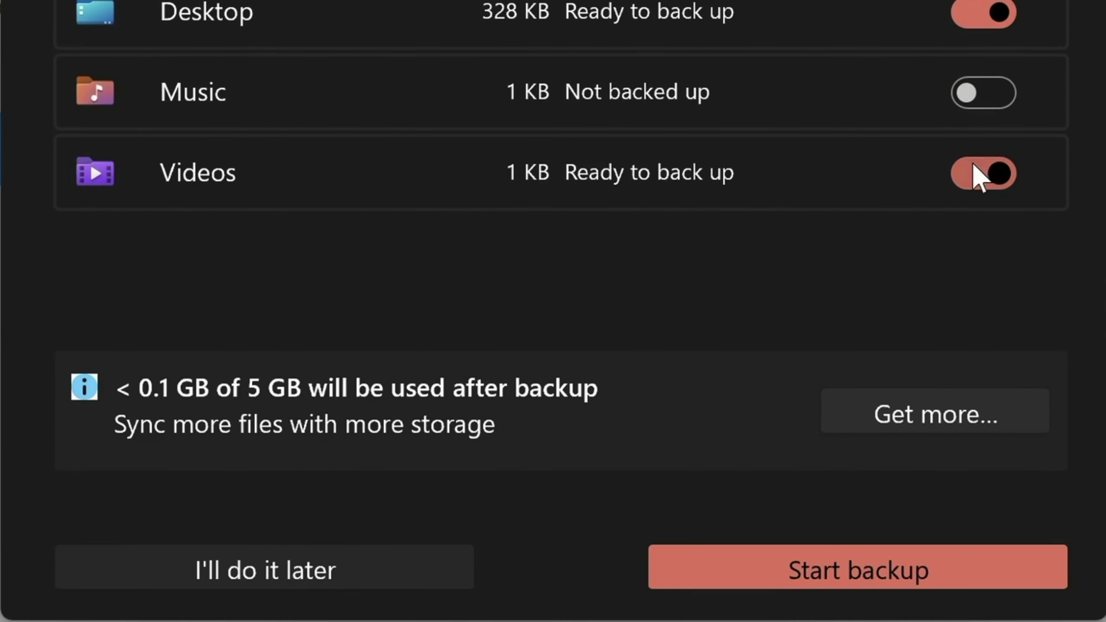
{"action": "left_click", "coordinate": [975, 538]}
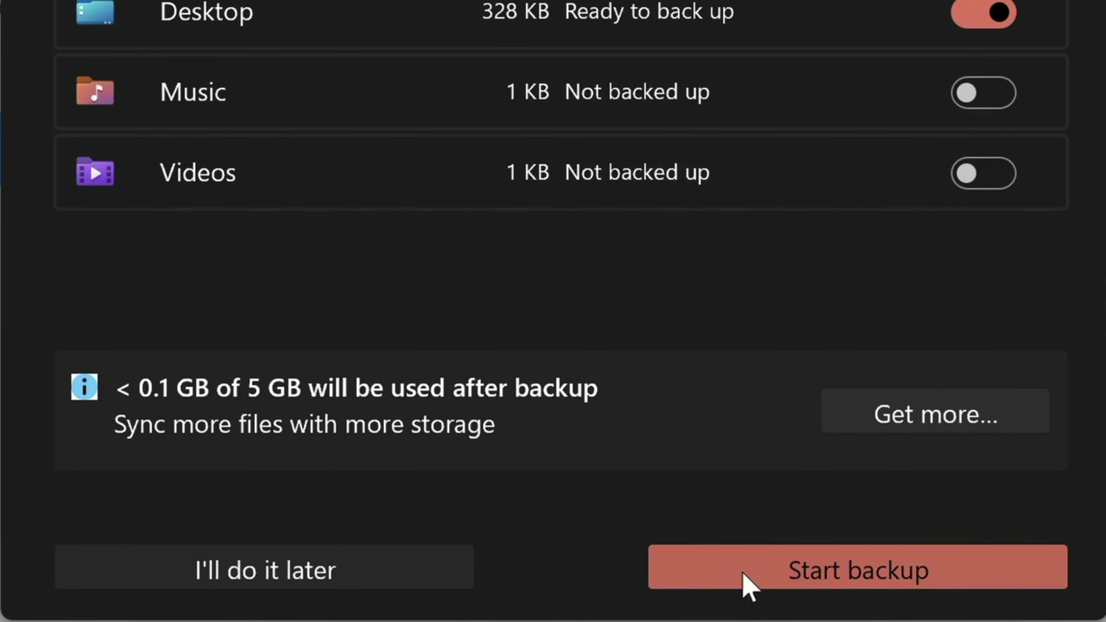
Start the Documents and Desktop backup, pass the tour pages, and postpone the mobile app
{"action": "left_click", "coordinate": [829, 569]}
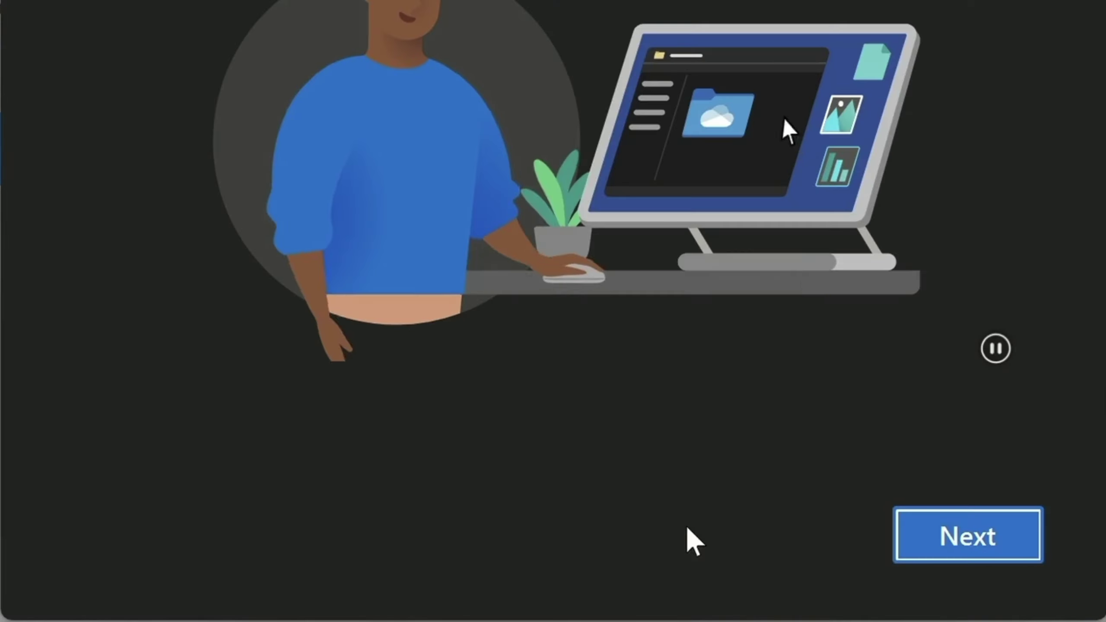
{"action": "left_click", "coordinate": [943, 533]}
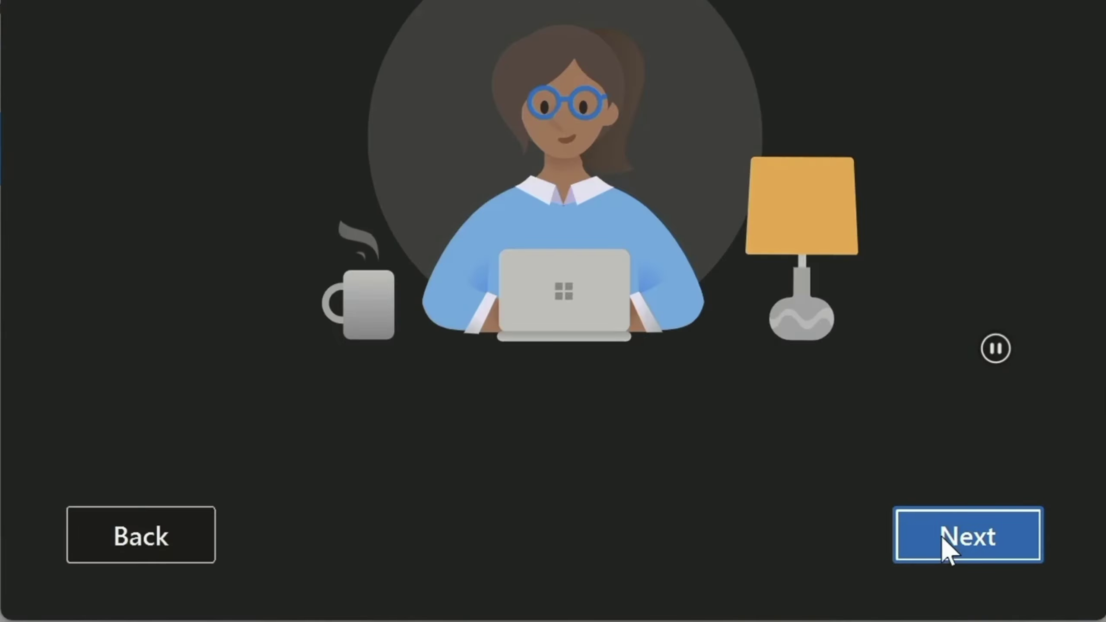
{"action": "left_click", "coordinate": [954, 540]}
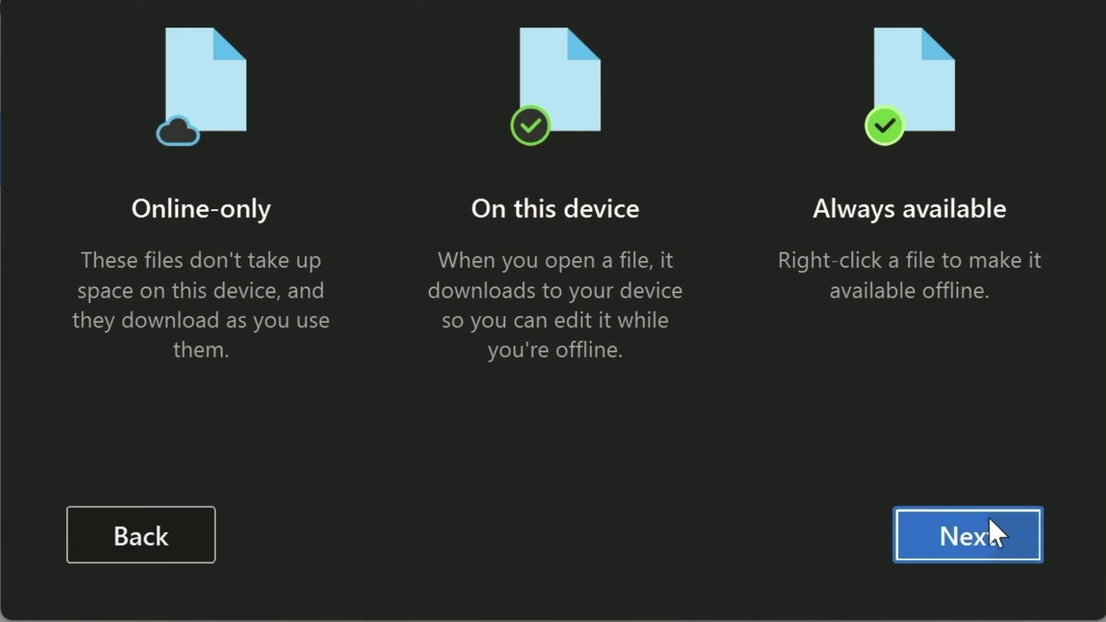
{"action": "left_click", "coordinate": [987, 535]}
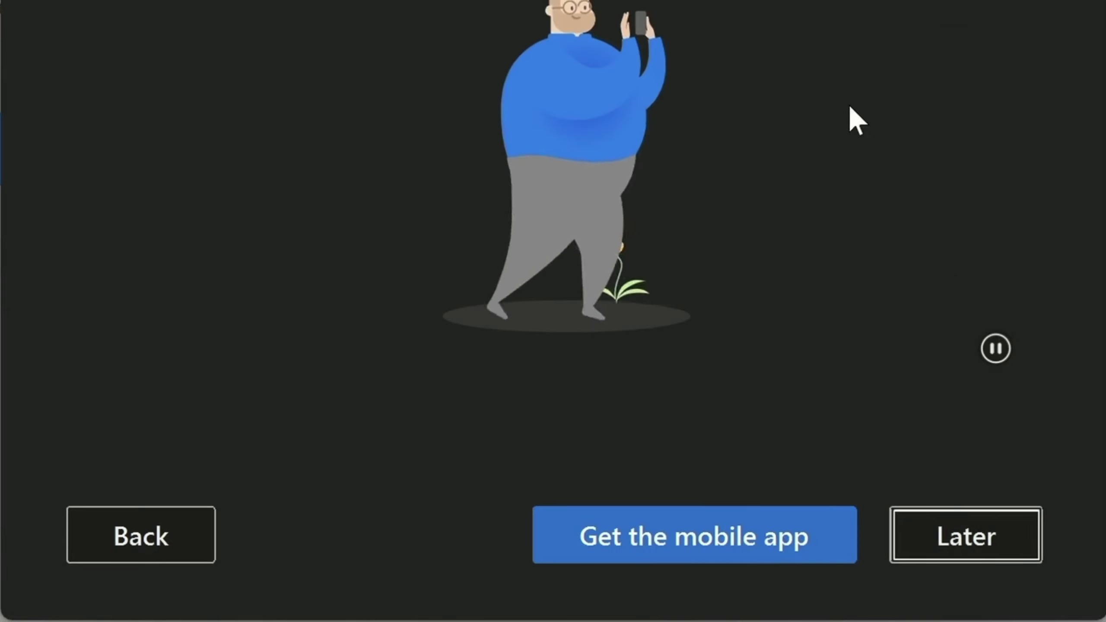
{"action": "left_click", "coordinate": [972, 548]}
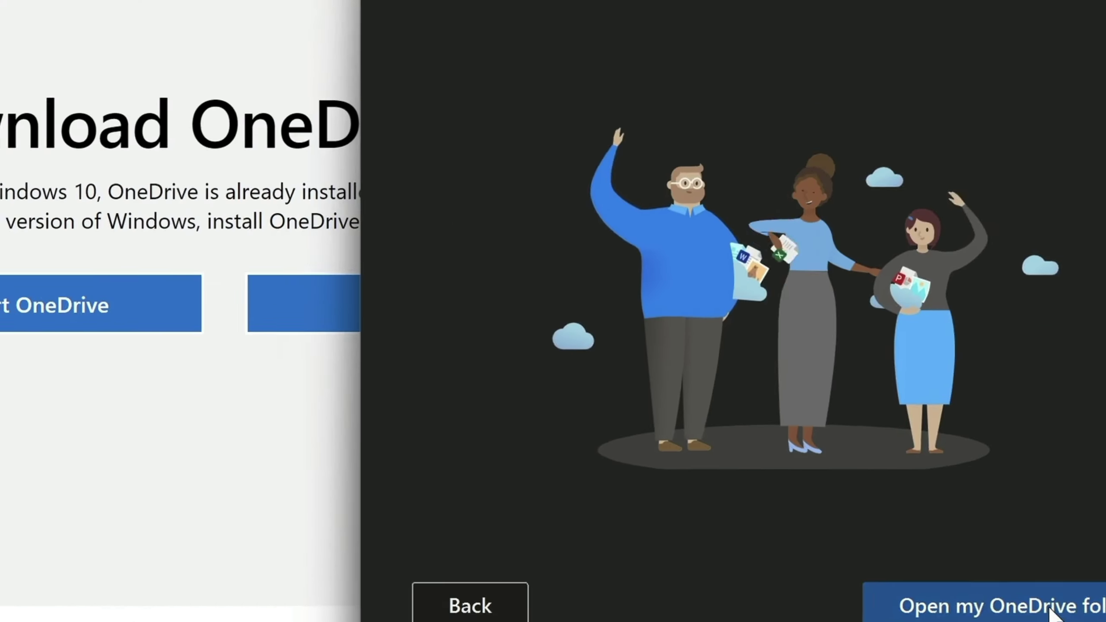
Open the OneDrive folder, check the Shortcut CAD upload progress, and show Help & Settings
{"action": "left_click", "coordinate": [1051, 610]}
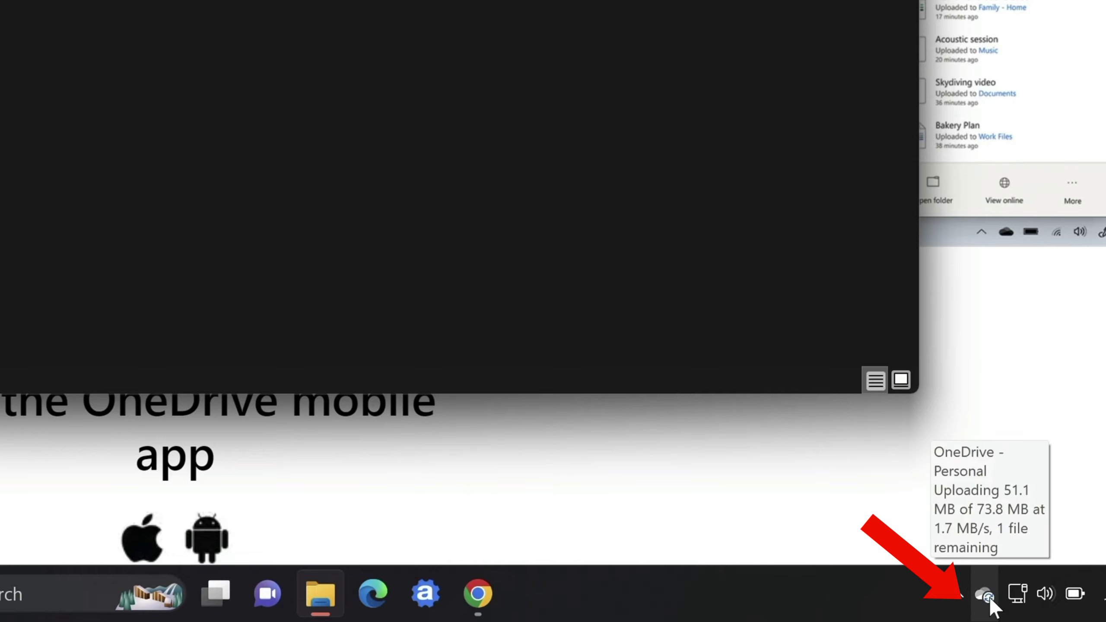
{"action": "left_click", "coordinate": [987, 595]}
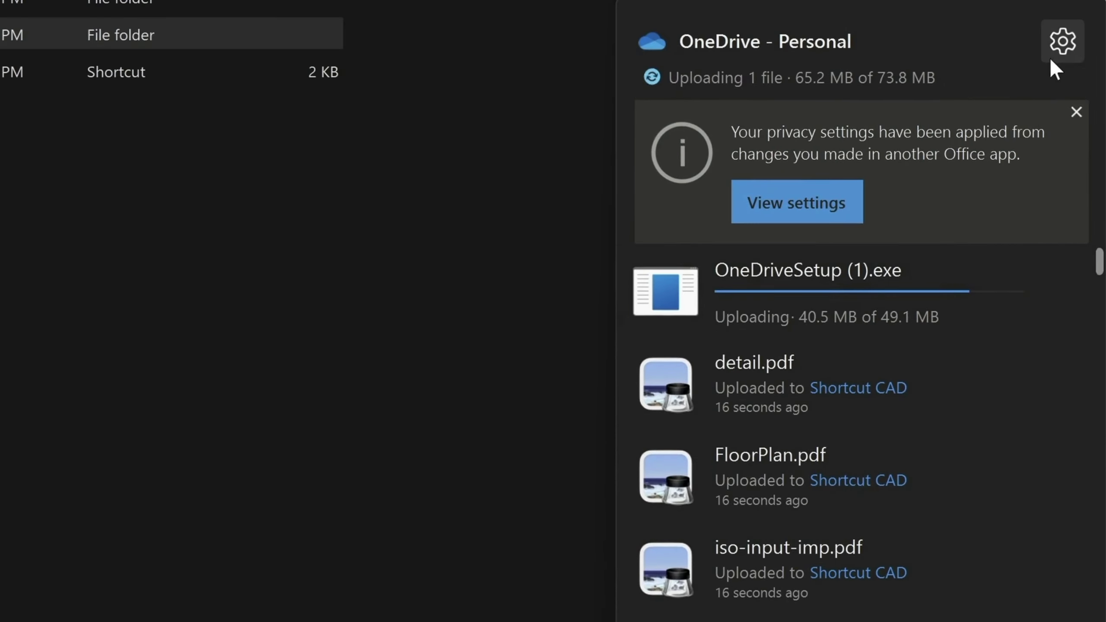
{"action": "left_click", "coordinate": [1065, 47]}
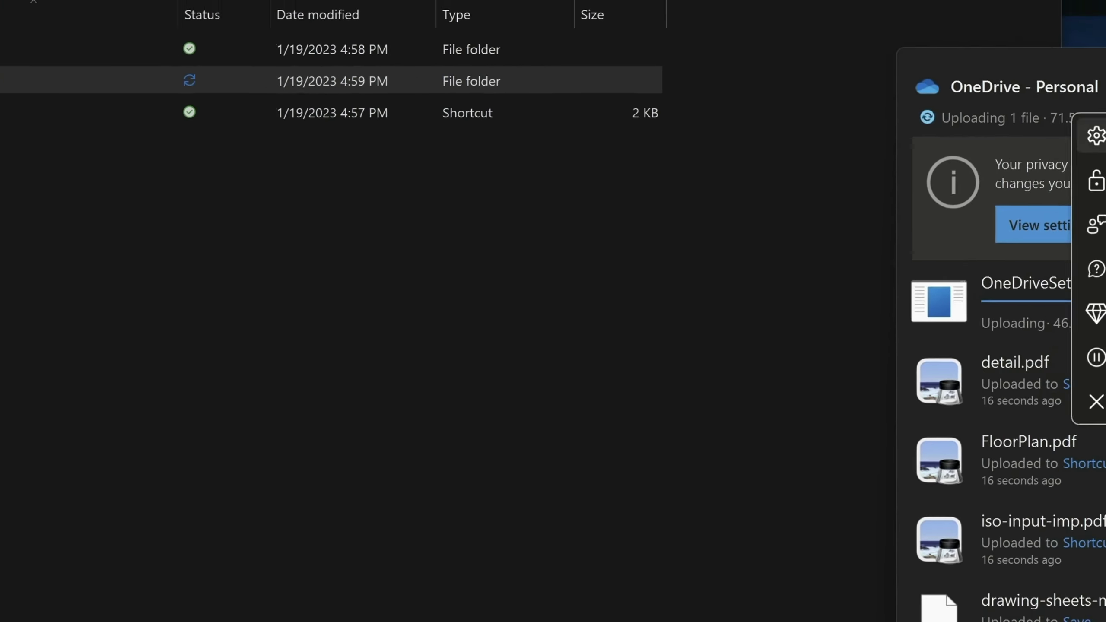
Review the Sync and backup page in OneDrive Settings, then close it
{"action": "left_click", "coordinate": [994, 81]}
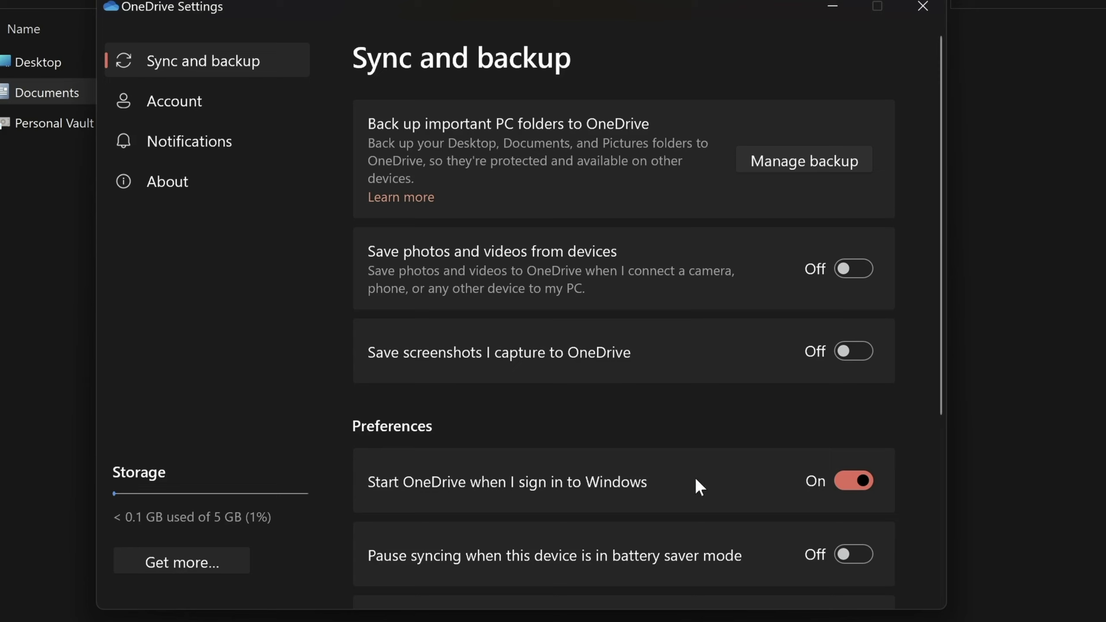
{"action": "key", "text": "alt+F4"}
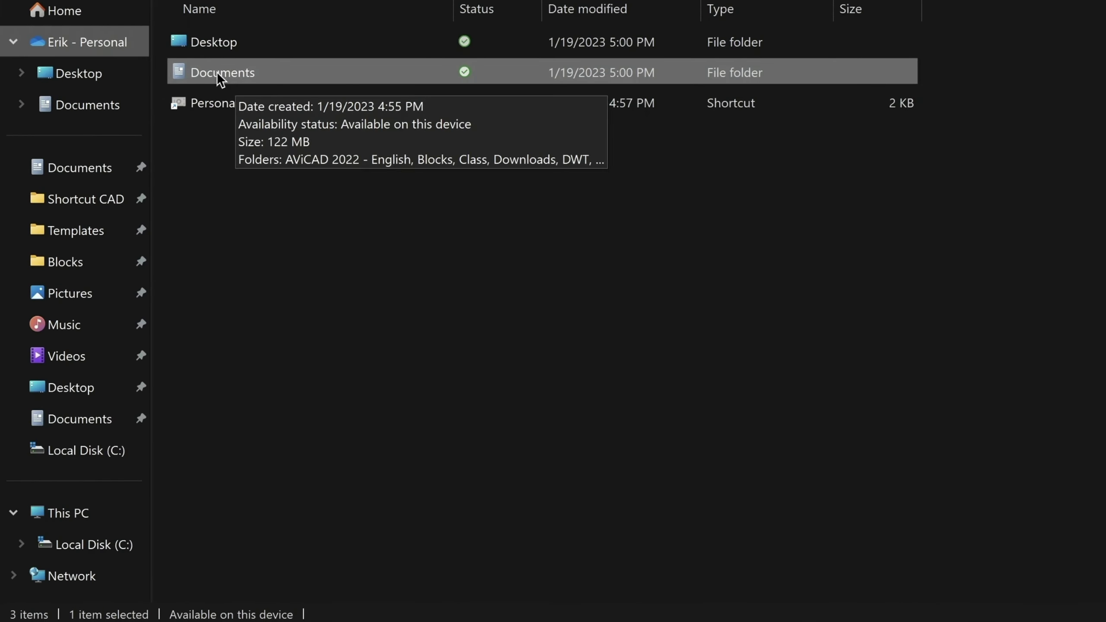
Open the OneDrive Documents folder to reveal Shortcut CAD and the other synced subfolders
{"action": "double_click", "coordinate": [215, 72]}
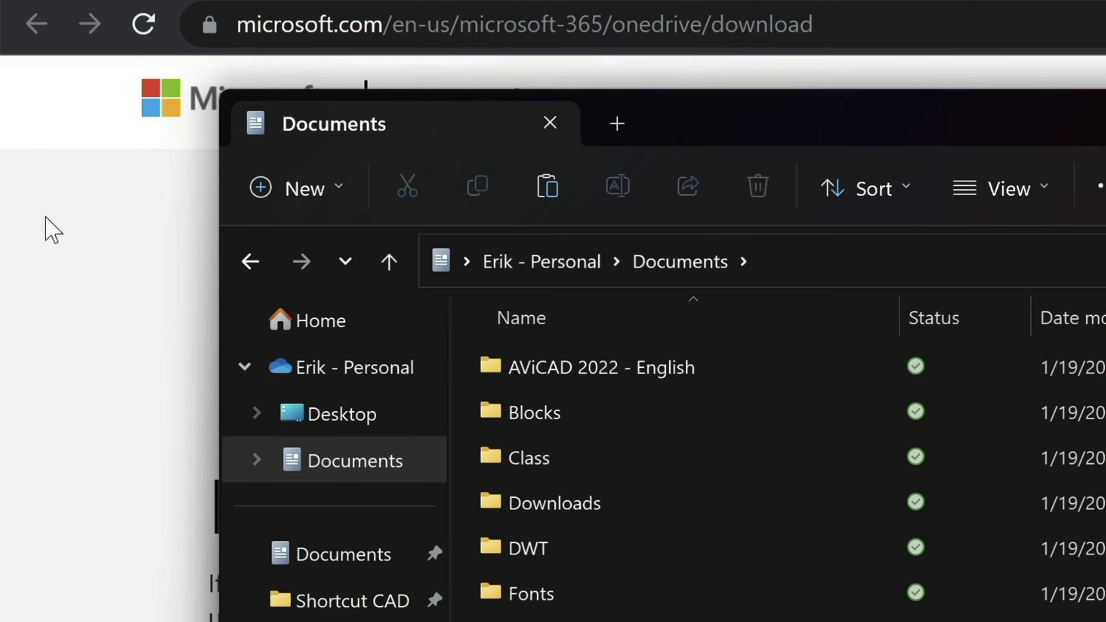
In Chrome, load the autocompleted onedrive.live.com address to reach the My files page
{"action": "left_click", "coordinate": [45, 230]}
{"action": "left_click", "coordinate": [514, 21]}
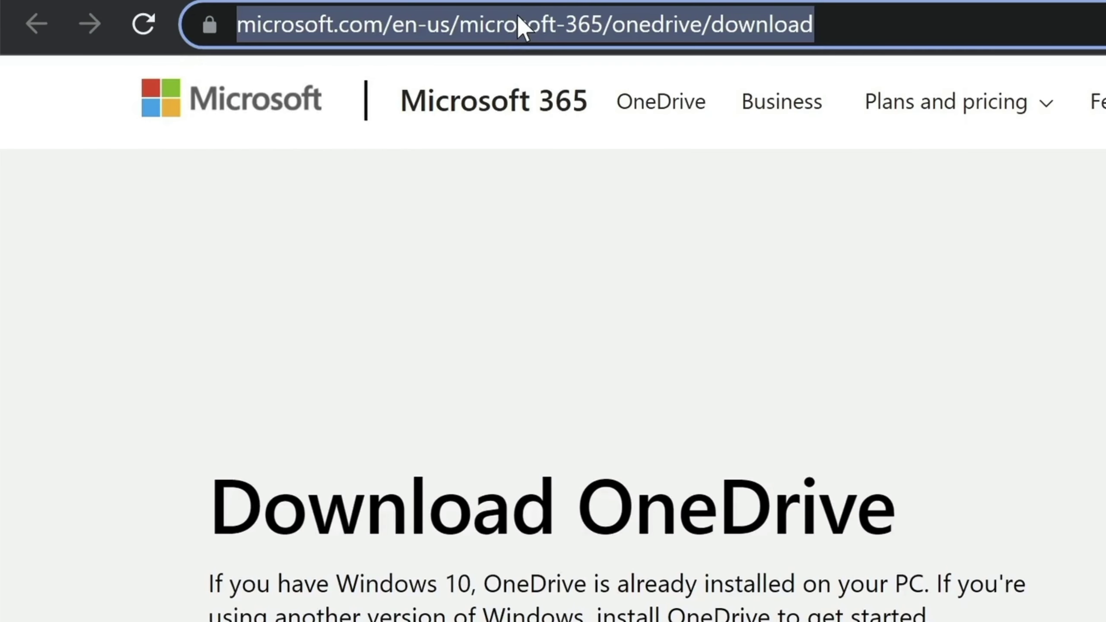
{"action": "type", "text": "onedrive.live.com"}
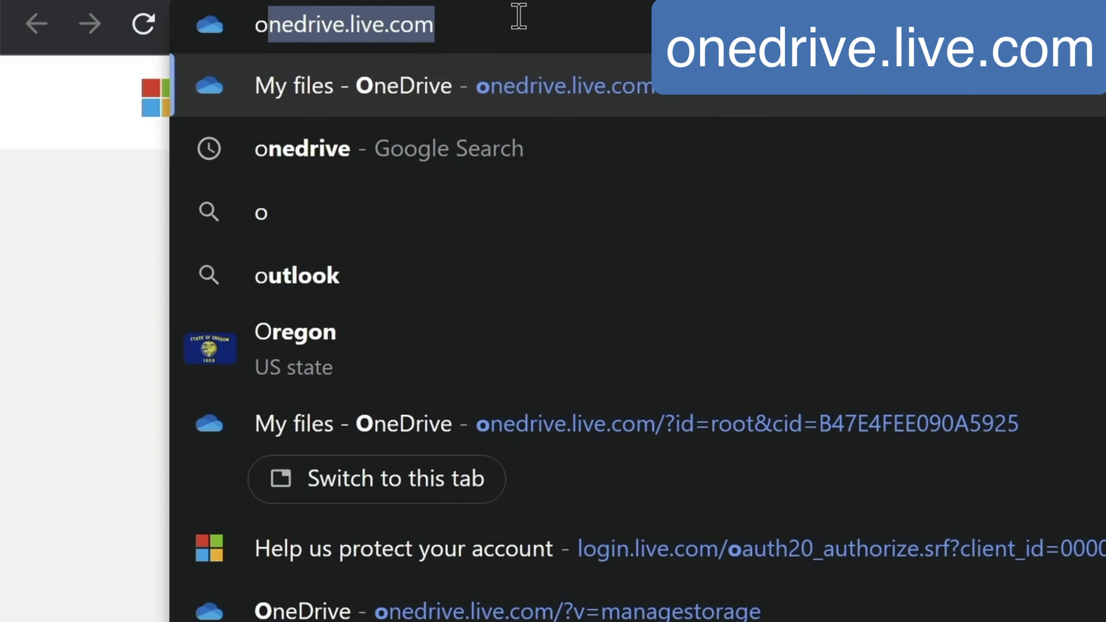
{"action": "key", "text": "Return"}
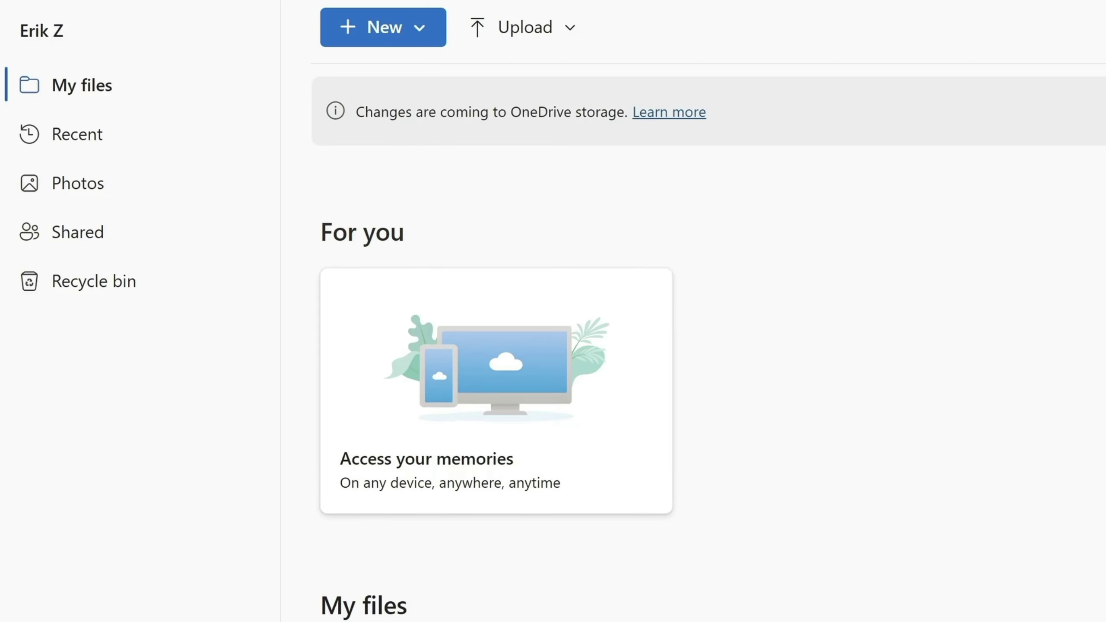
Scroll down My files and open Documents, then the Shortcut CAD folder, on the website
{"action": "scroll", "coordinate": [474, 456], "scroll_direction": "down", "scroll_amount": 7}
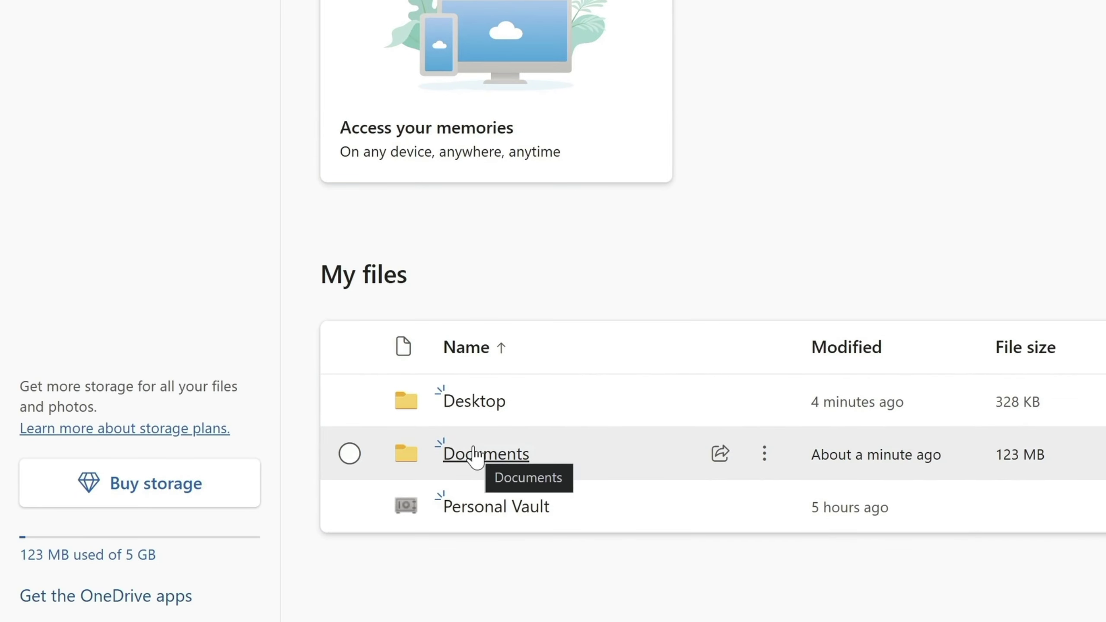
{"action": "left_click", "coordinate": [484, 454]}
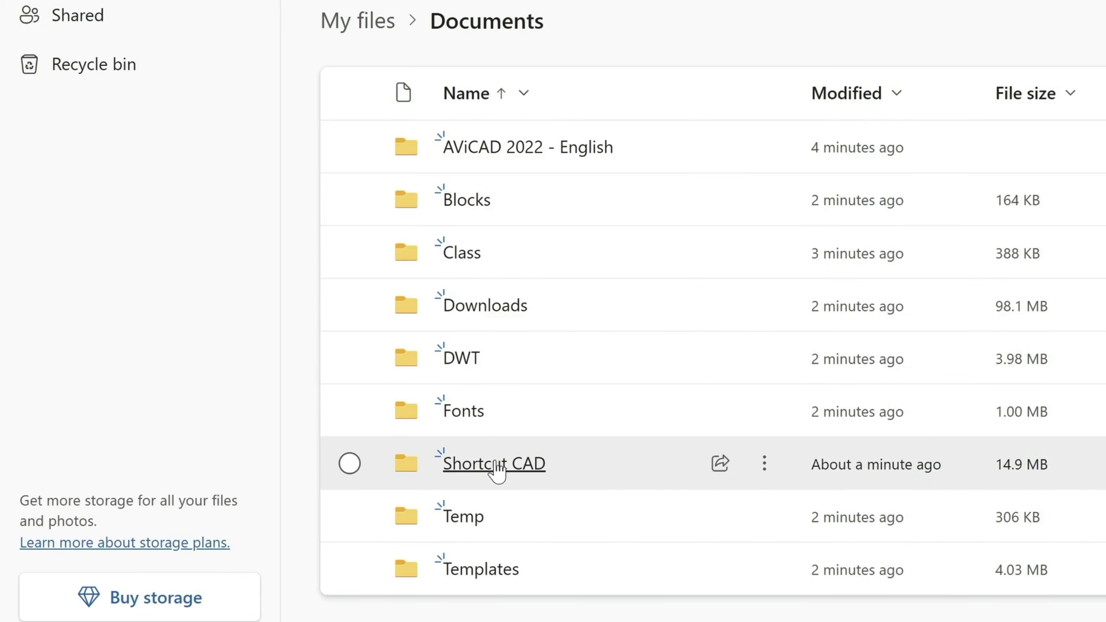
{"action": "left_click", "coordinate": [497, 466]}
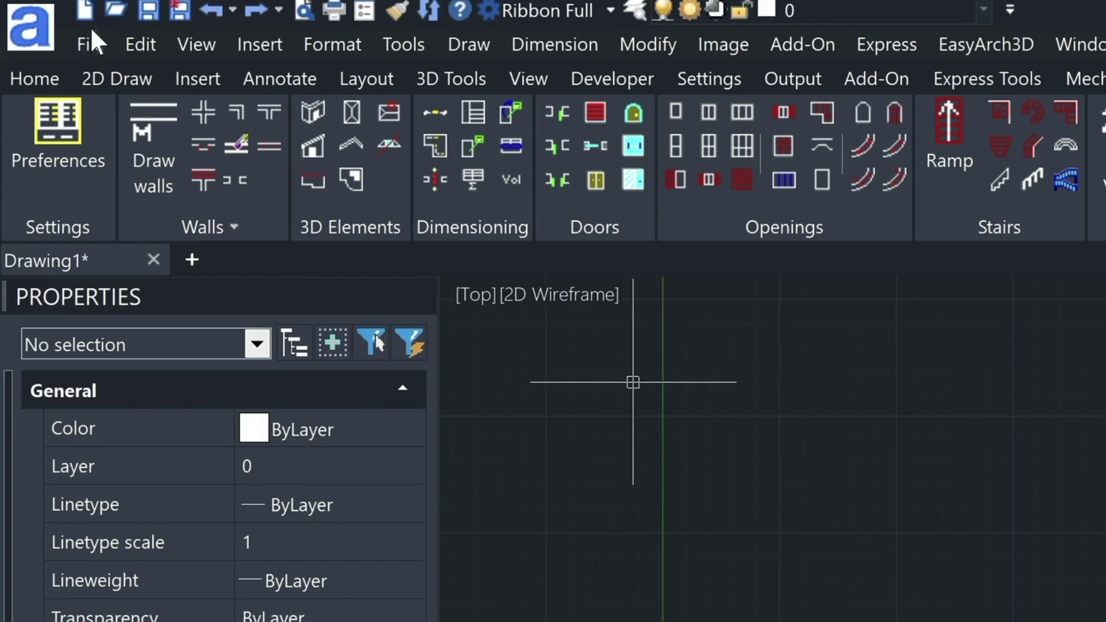
Open 1 pumphouse.dwg from the File menu's recent list, look it over, and save it
{"action": "left_click", "coordinate": [90, 42]}
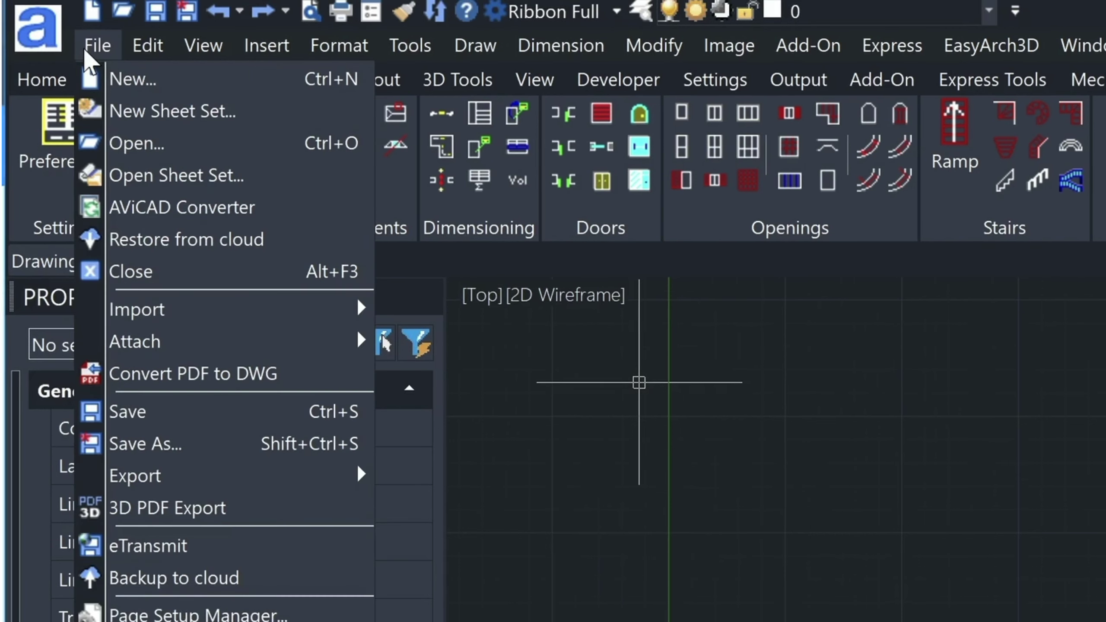
{"action": "left_click", "coordinate": [239, 459]}
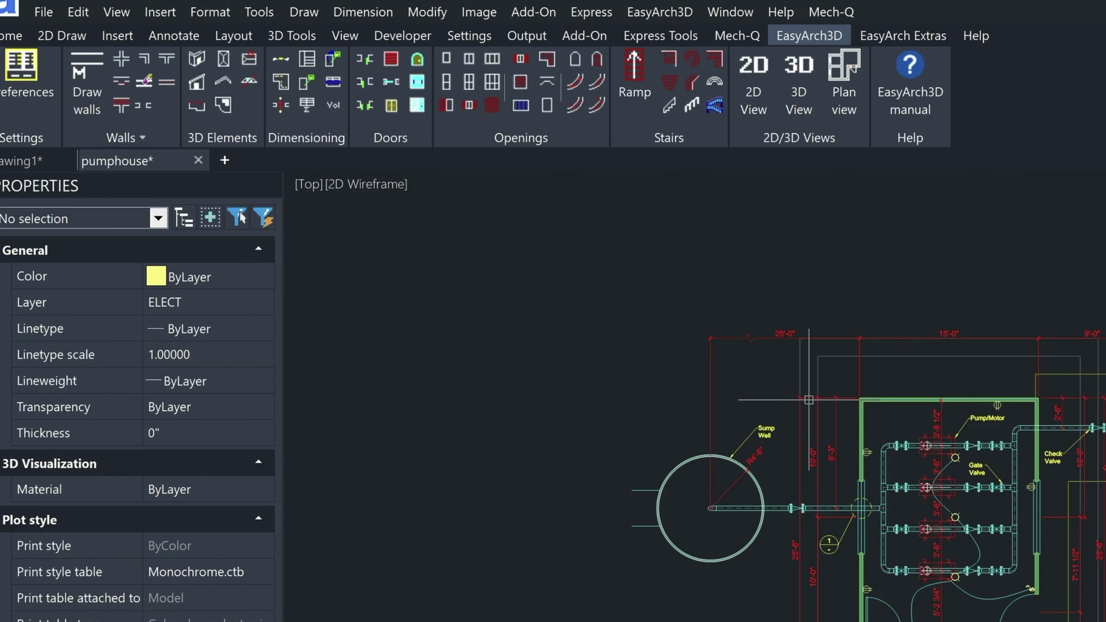
{"action": "scroll", "coordinate": [794, 398], "scroll_direction": "up", "scroll_amount": 1}
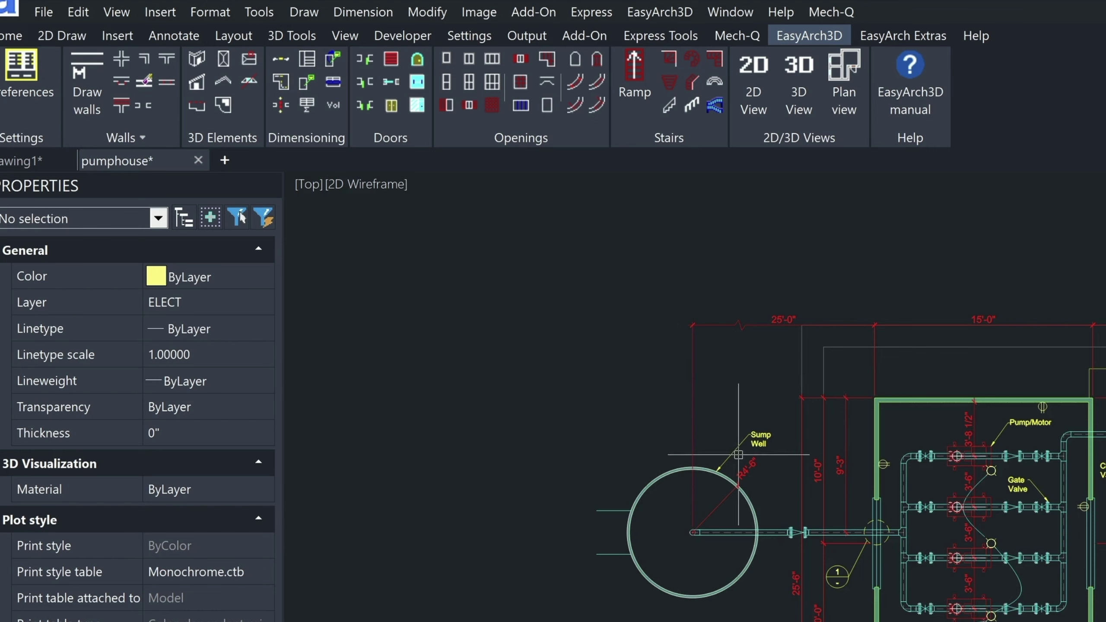
{"action": "scroll", "coordinate": [749, 470], "scroll_direction": "down", "scroll_amount": 1}
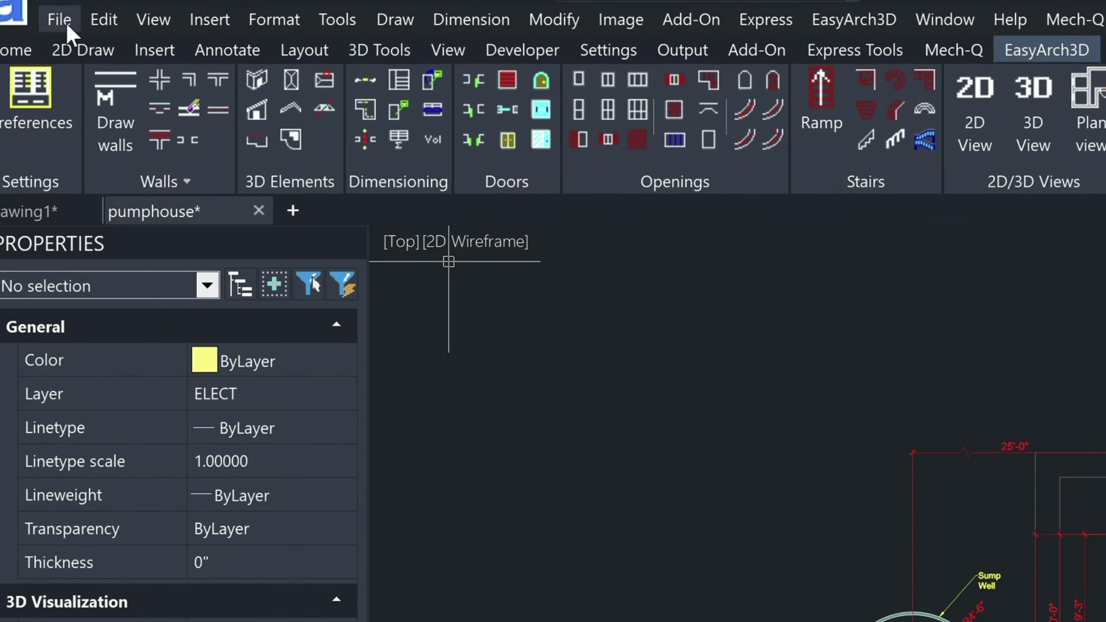
{"action": "left_click", "coordinate": [44, 12]}
{"action": "left_click", "coordinate": [155, 418]}
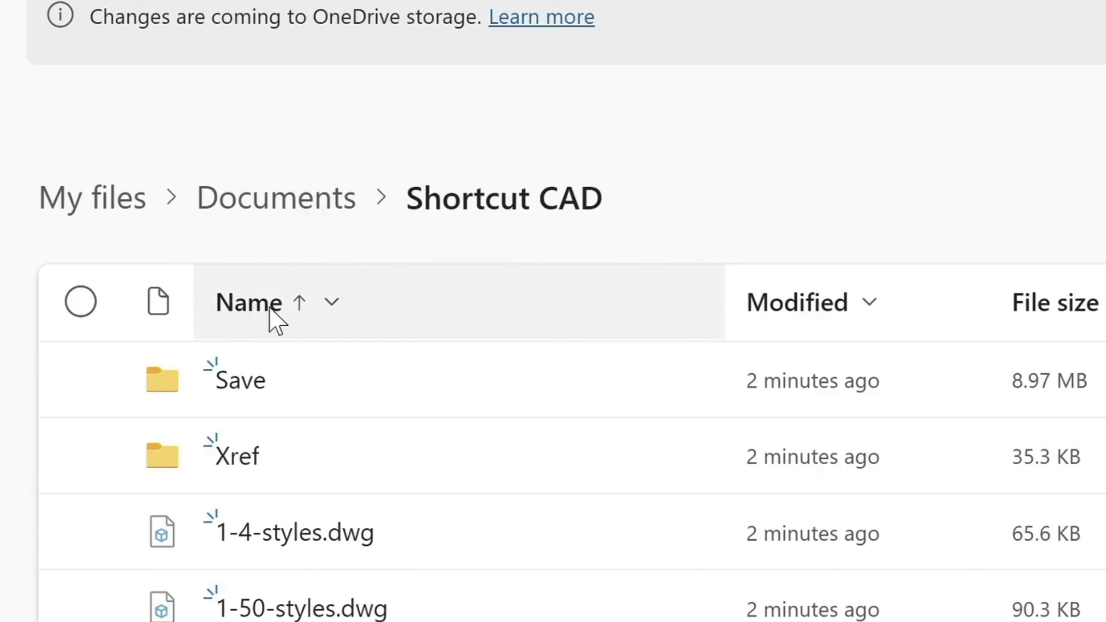
Sort the Shortcut CAD files by Modified, Newer to older, bringing pumphouse.dwg to the top
{"action": "scroll", "coordinate": [283, 491], "scroll_direction": "down", "scroll_amount": 3}
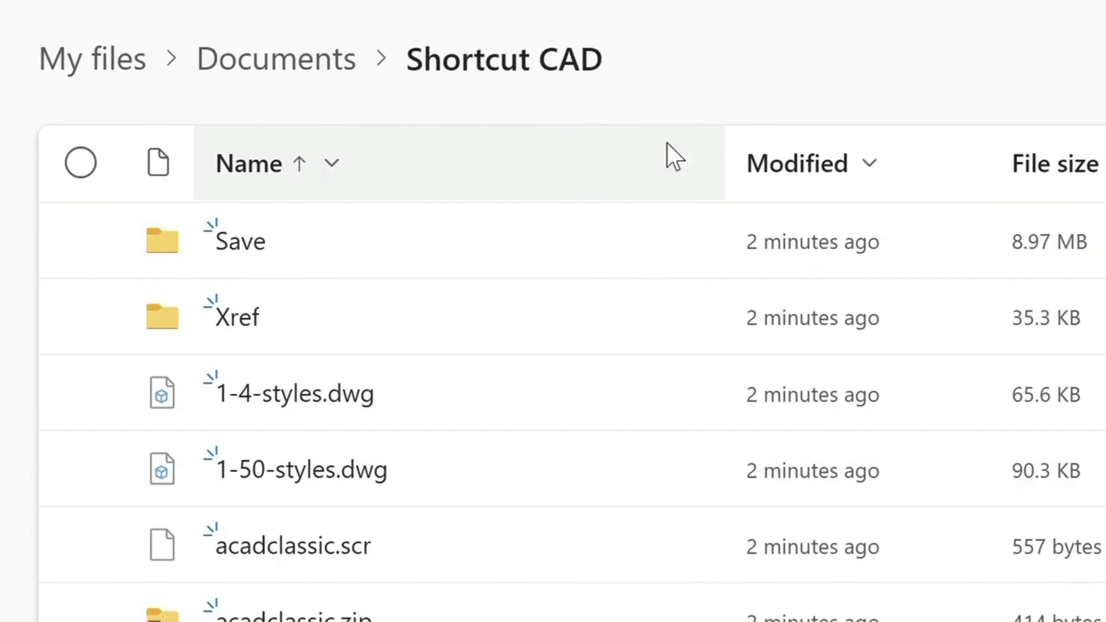
{"action": "left_click", "coordinate": [800, 169]}
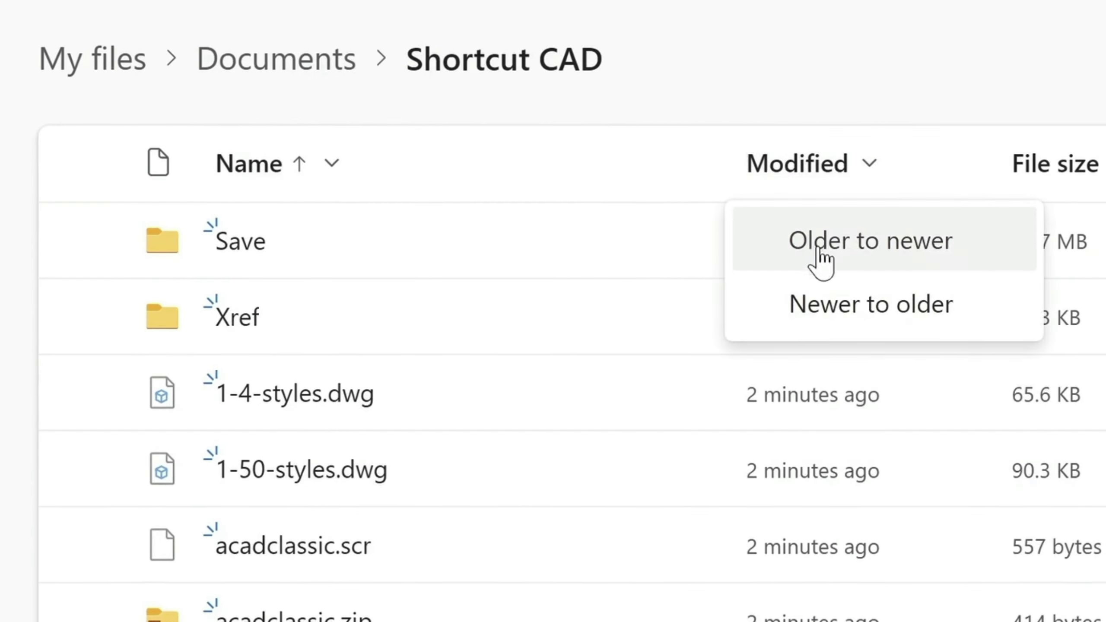
{"action": "left_click", "coordinate": [825, 300]}
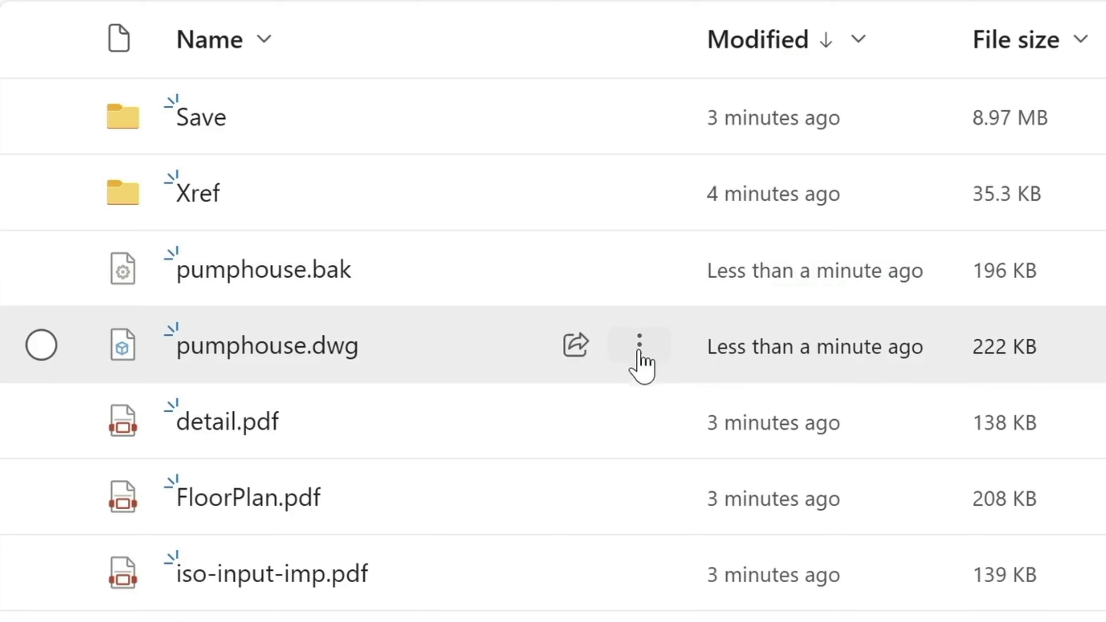
Open Version history for pumphouse.dwg from its ⋮ menu and review the versions
{"action": "left_click", "coordinate": [639, 354]}
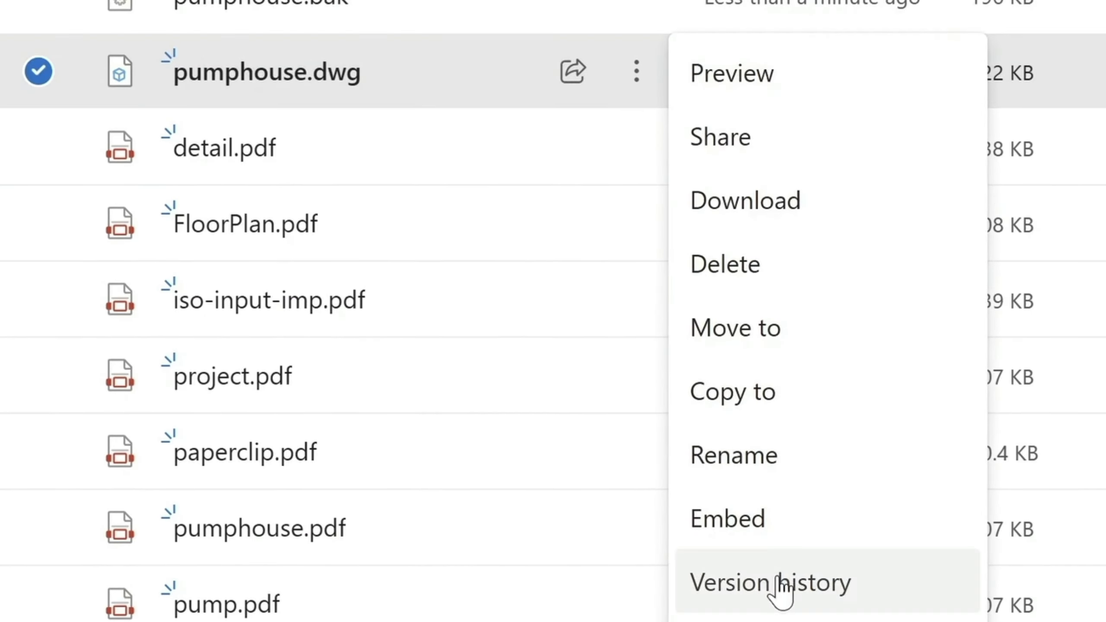
{"action": "left_click", "coordinate": [780, 591]}
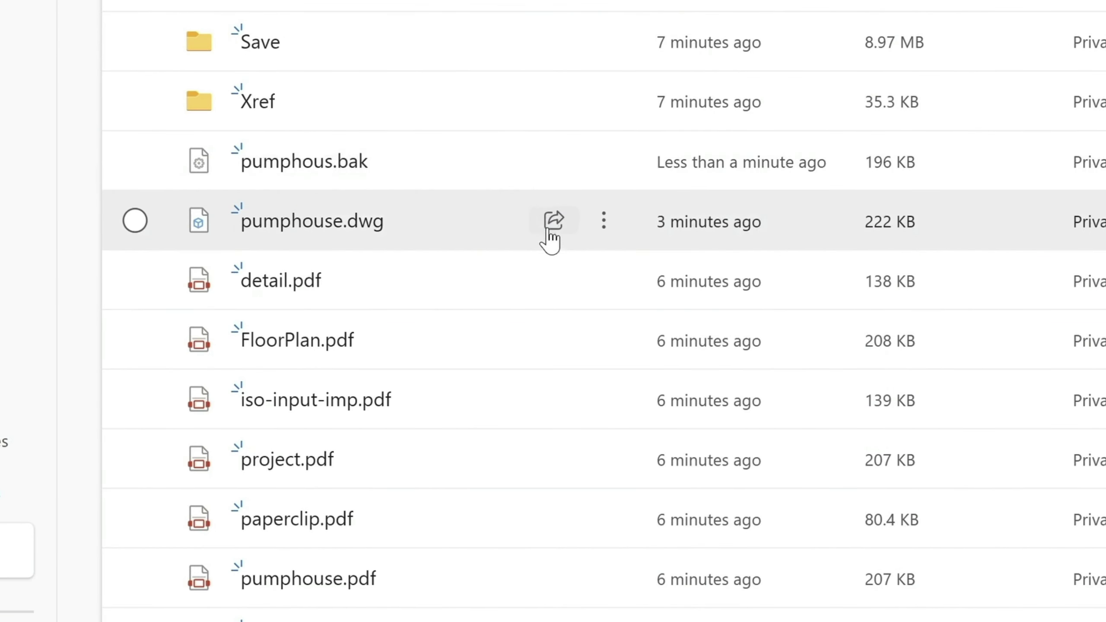
Share pumphouse.dwg with a Can view link for anyone, apply and copy it, then close the dialog
{"action": "left_click", "coordinate": [554, 221]}
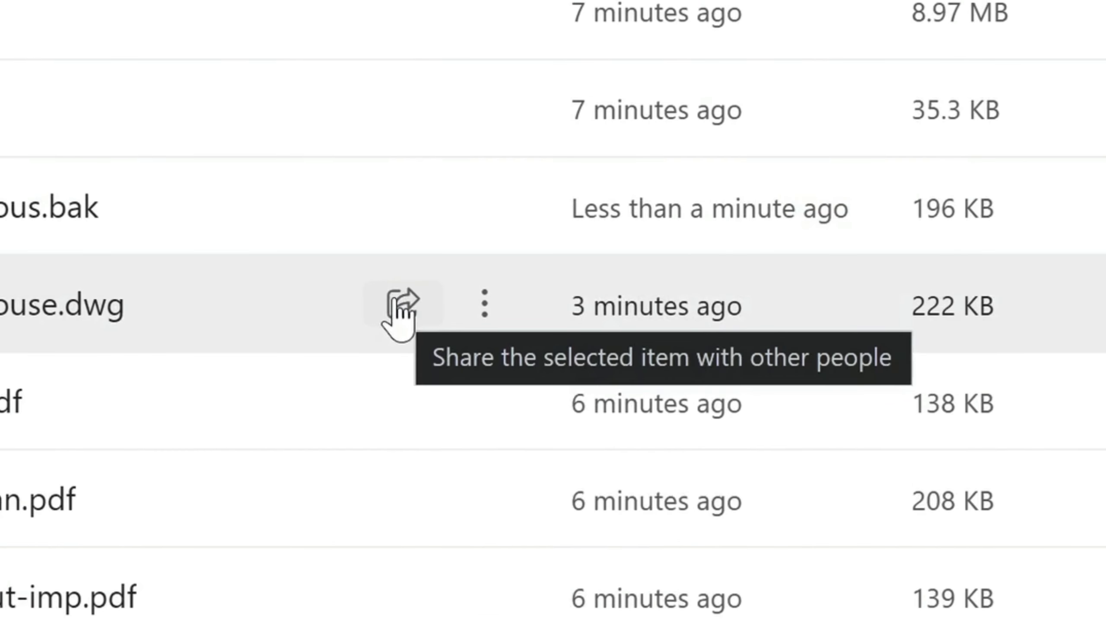
{"action": "left_click", "coordinate": [400, 305]}
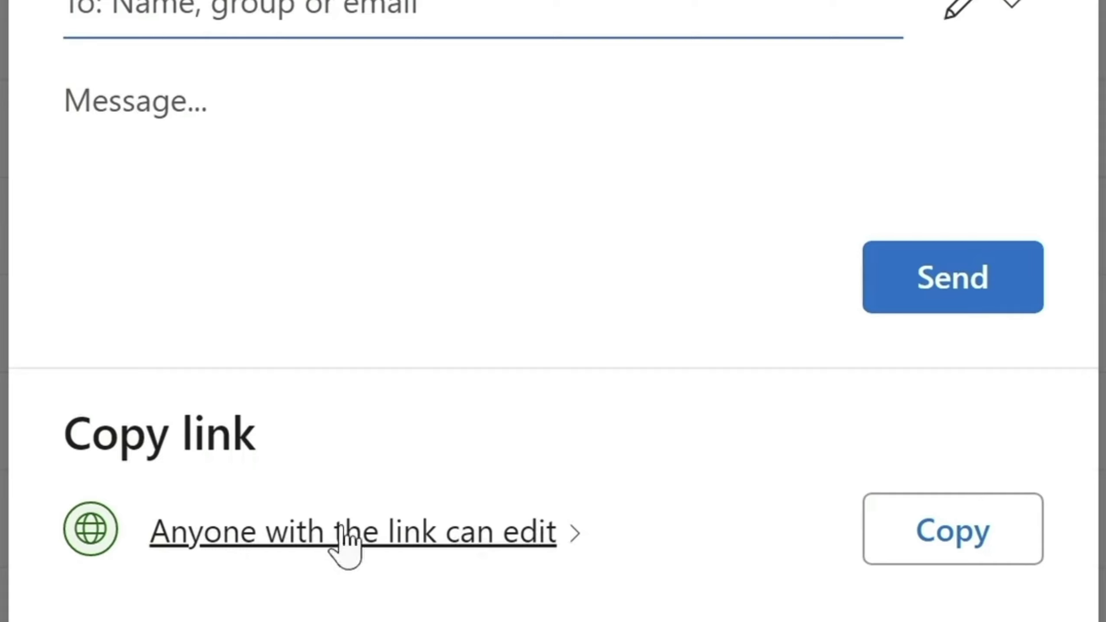
{"action": "left_click", "coordinate": [574, 528]}
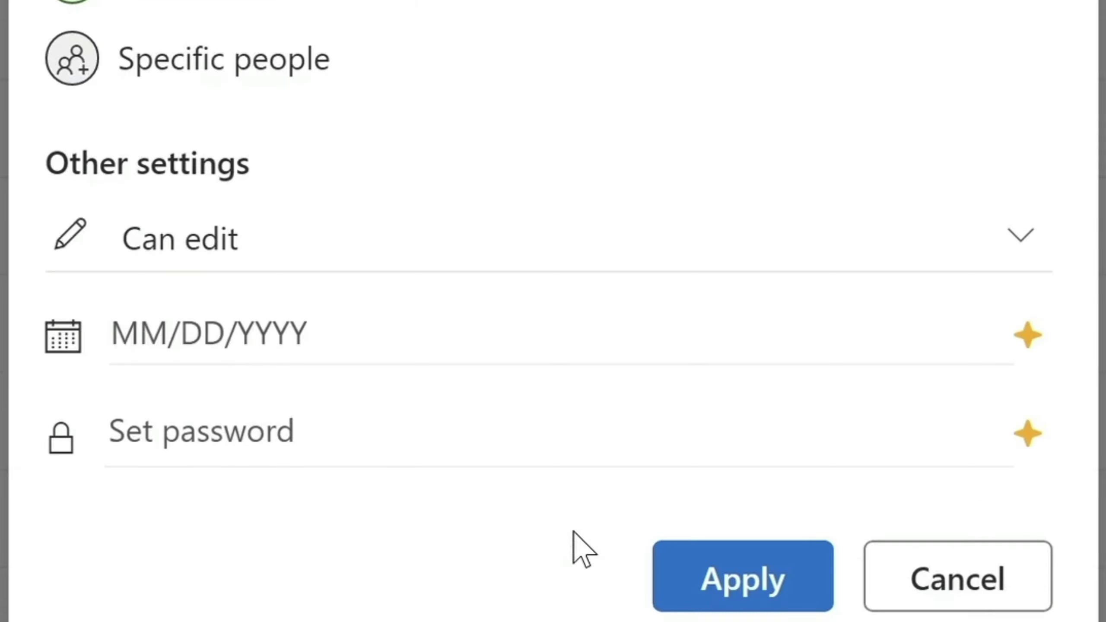
{"action": "left_click", "coordinate": [183, 239]}
{"action": "left_click", "coordinate": [221, 447]}
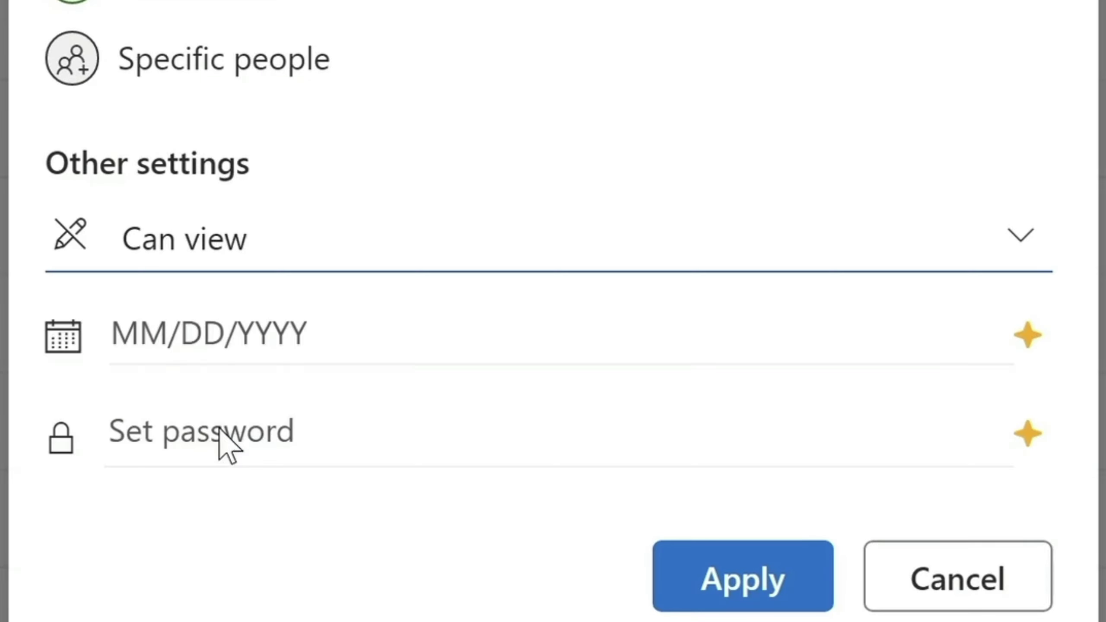
{"action": "left_click", "coordinate": [747, 587]}
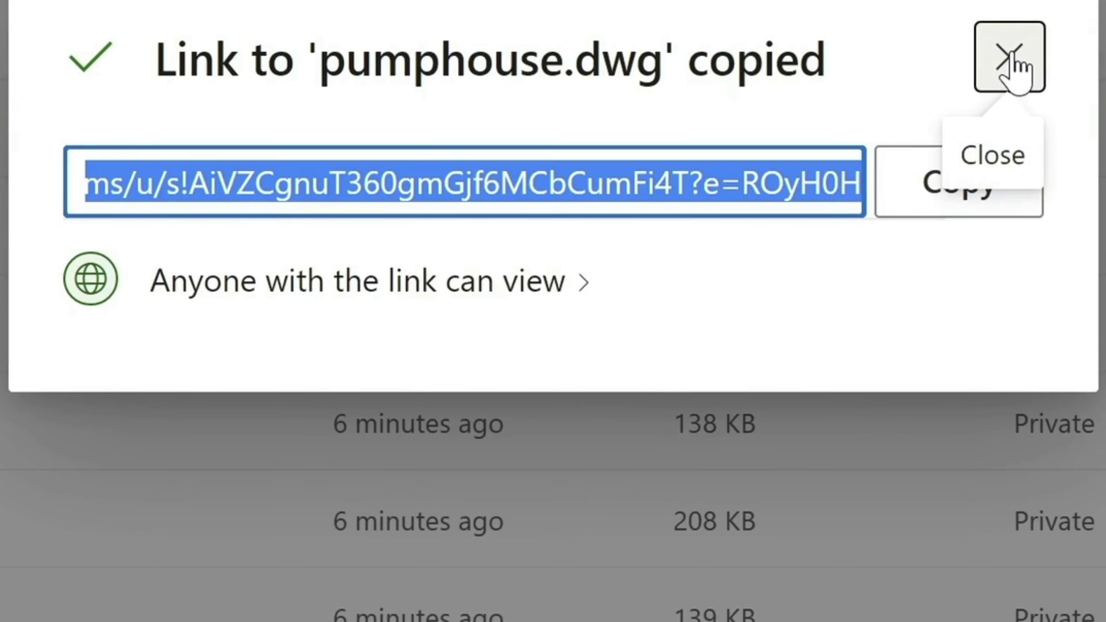
{"action": "left_click", "coordinate": [1010, 65]}
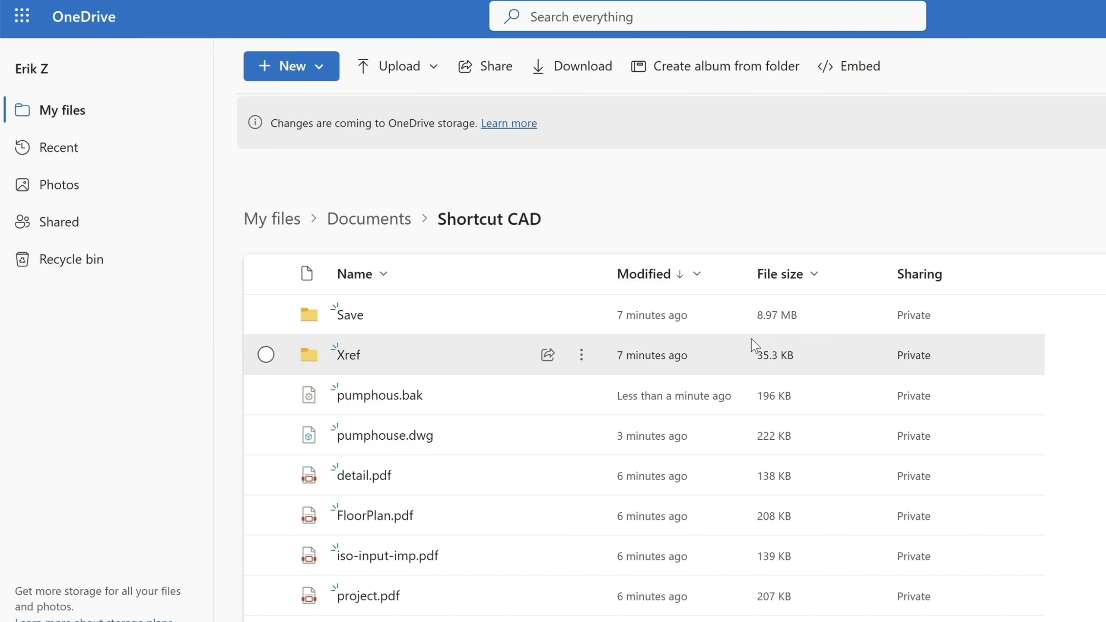
Back in Documents, select Shortcut CAD and choose Download from its ⋮ menu to get a zip
{"action": "key", "text": "alt+Left"}
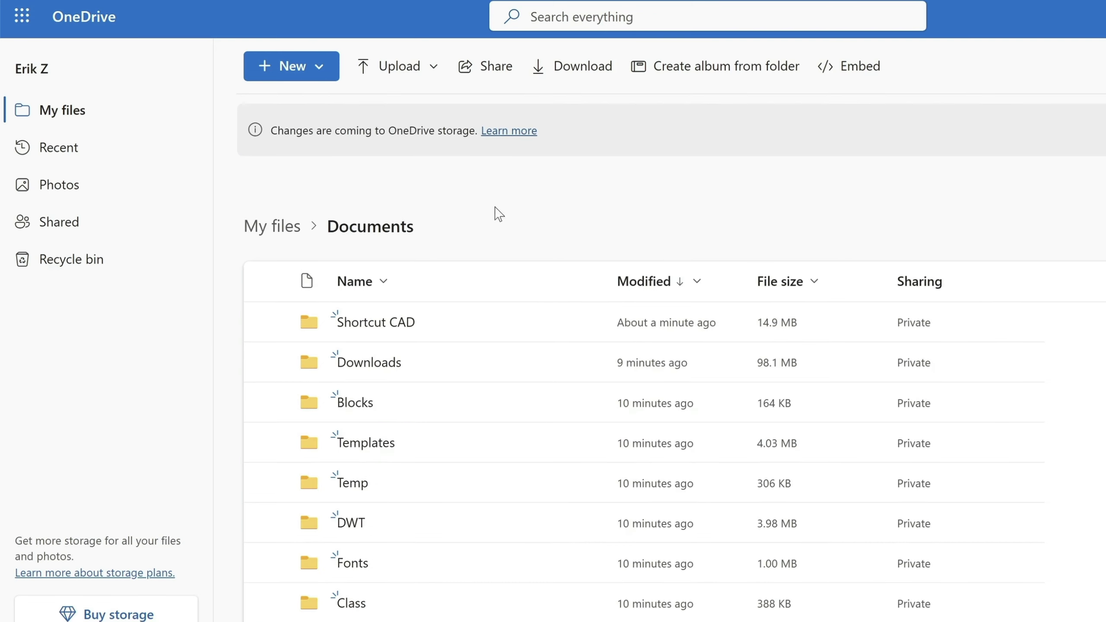
{"action": "left_click", "coordinate": [266, 322]}
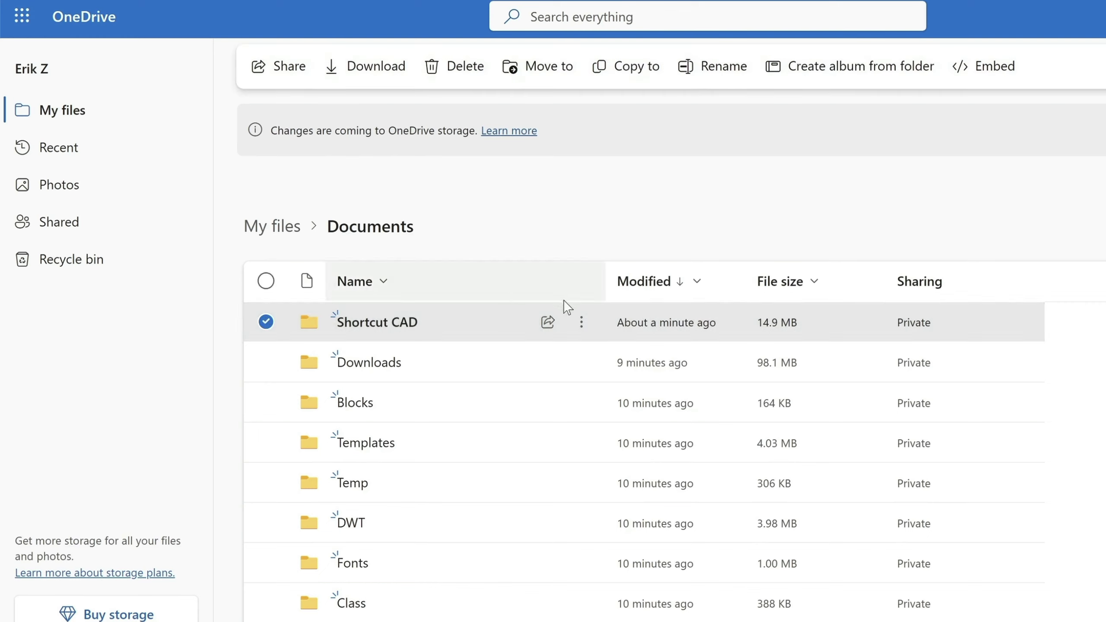
{"action": "left_click", "coordinate": [582, 323]}
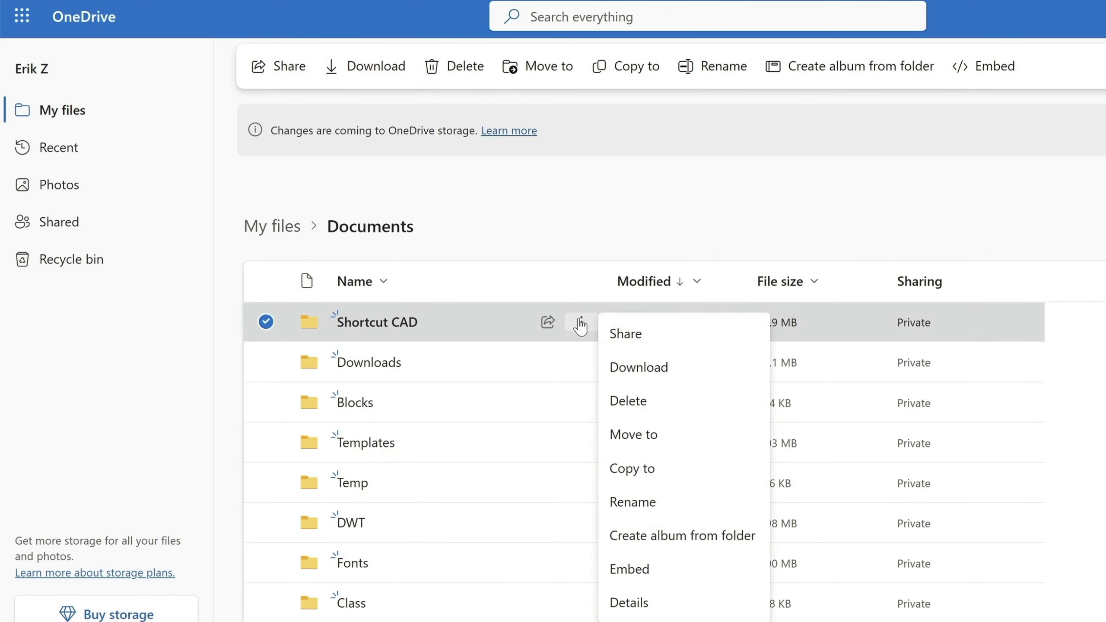
{"action": "left_click", "coordinate": [656, 374]}
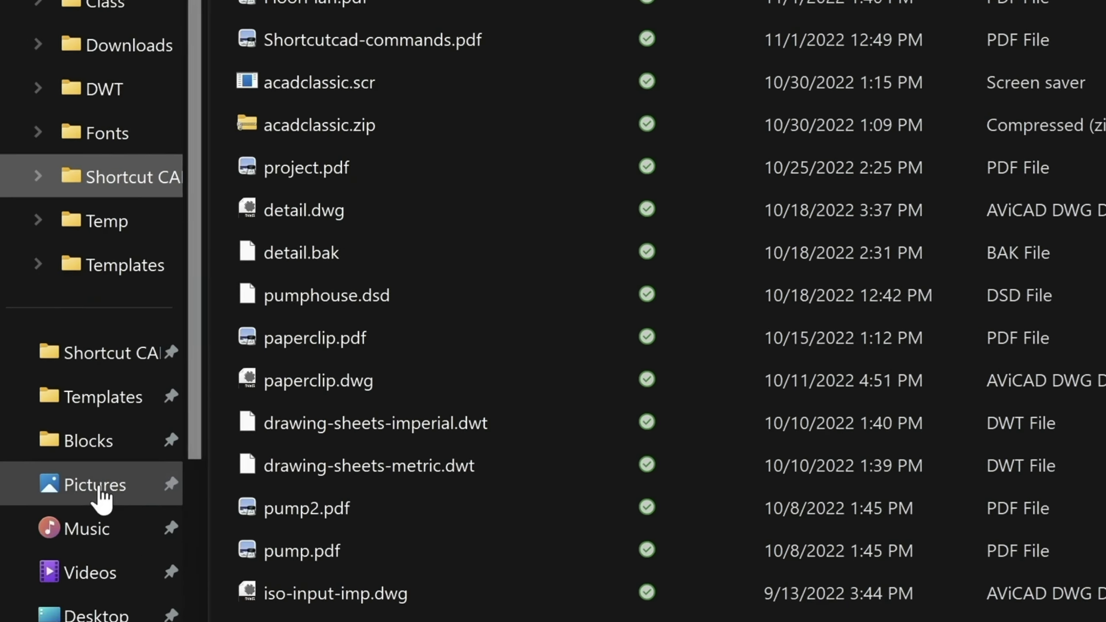
Cut AViCAD_ProP.exe from Pictures and paste it into Documents > AViCAD 2022 - English
{"action": "left_click", "coordinate": [100, 490]}
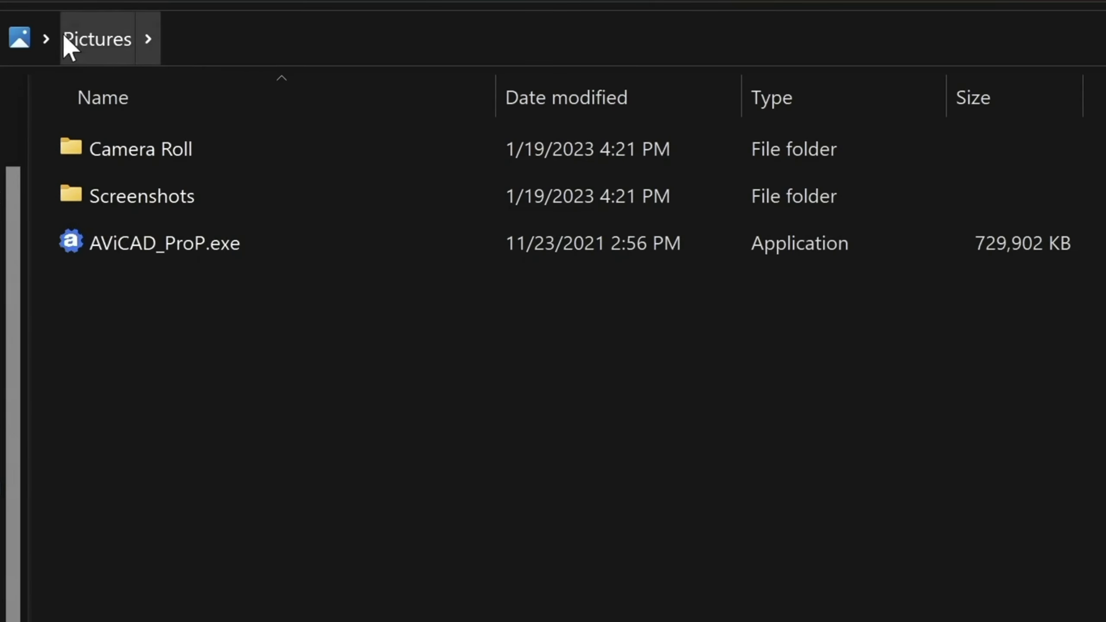
{"action": "left_click", "coordinate": [185, 241]}
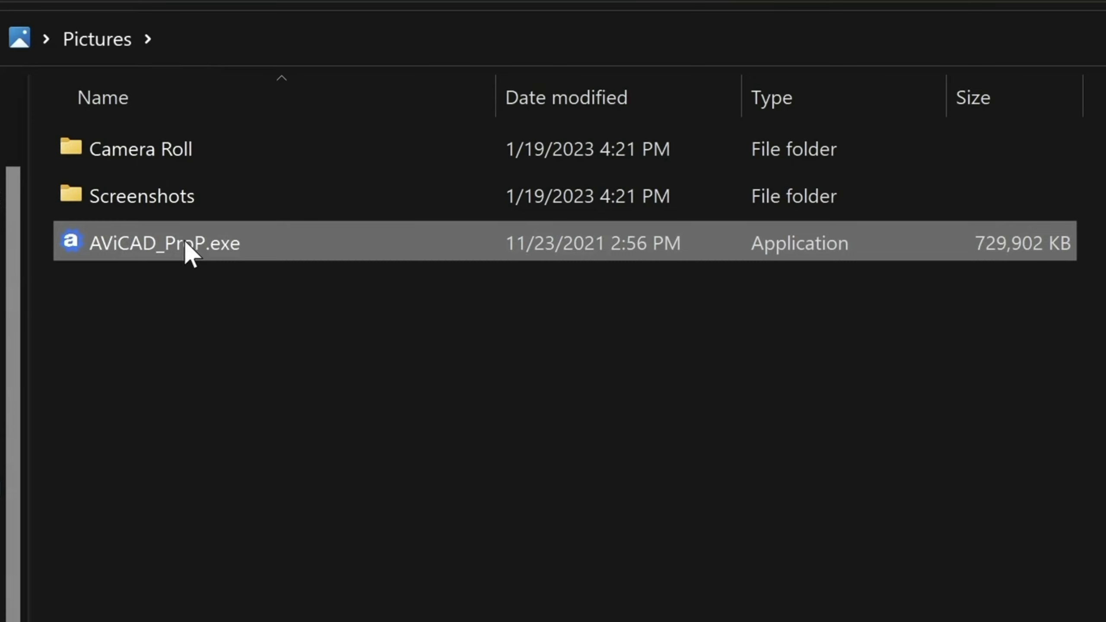
{"action": "right_click", "coordinate": [183, 239]}
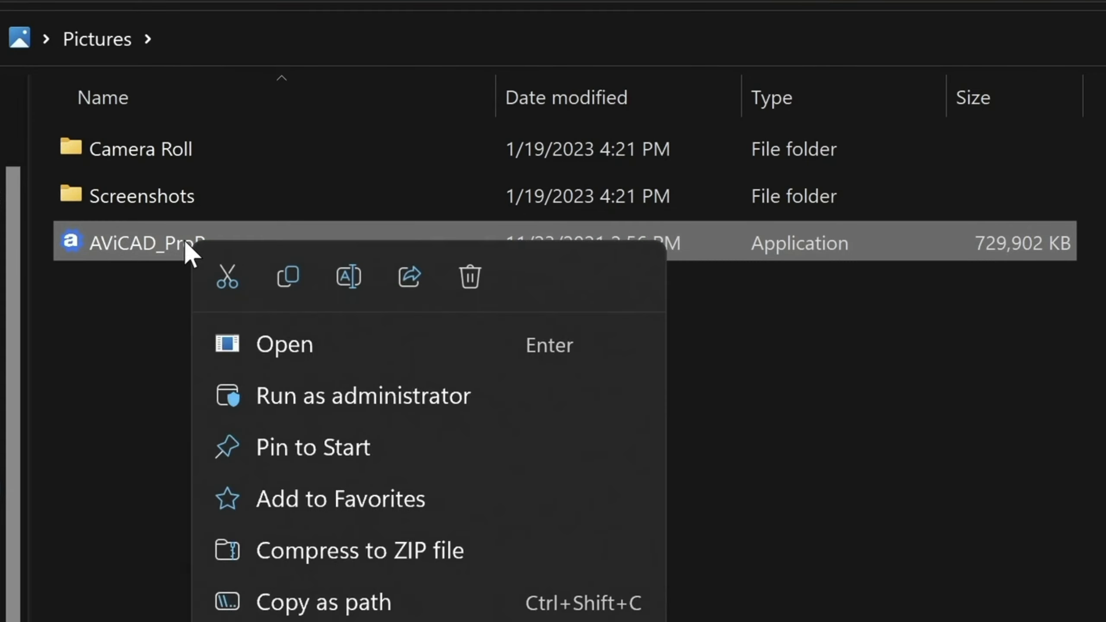
{"action": "left_click", "coordinate": [226, 278]}
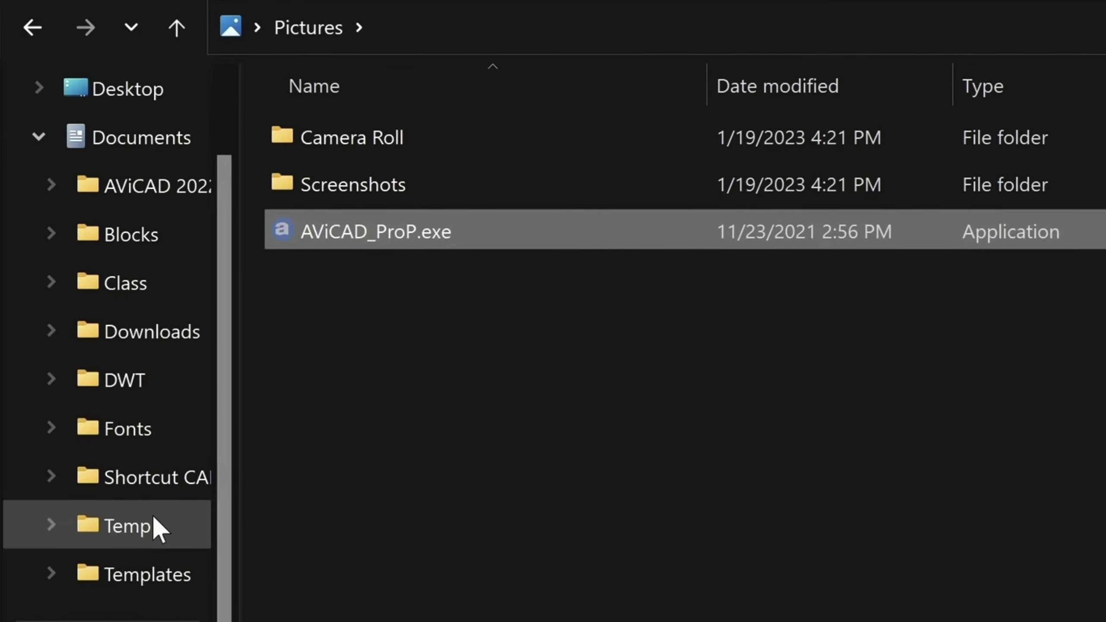
{"action": "left_click", "coordinate": [147, 187]}
{"action": "right_click", "coordinate": [479, 248]}
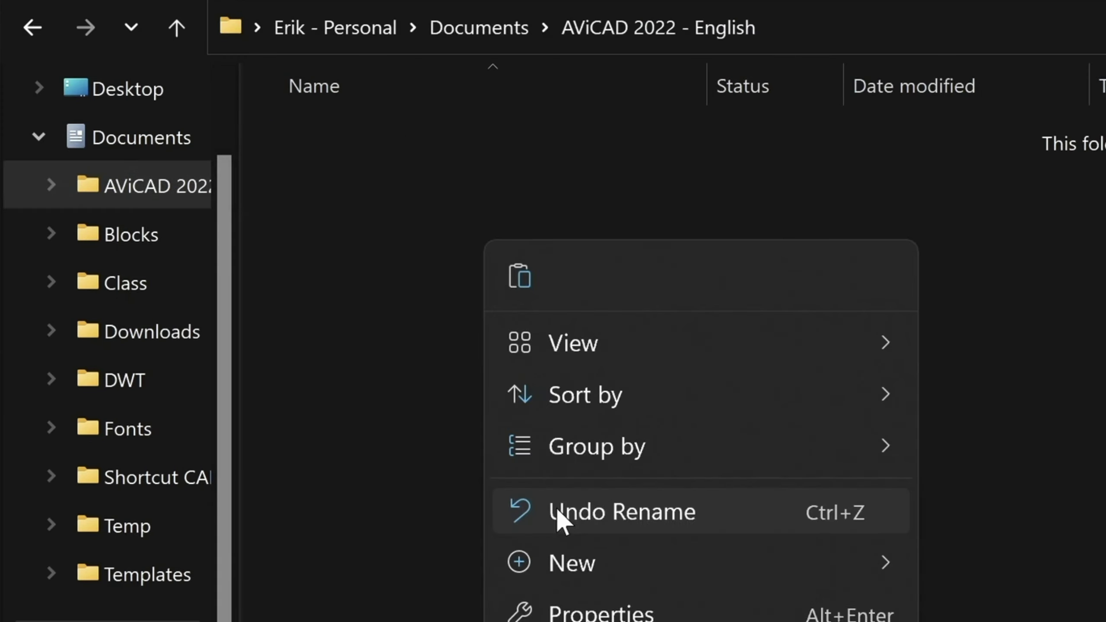
{"action": "left_click", "coordinate": [525, 278]}
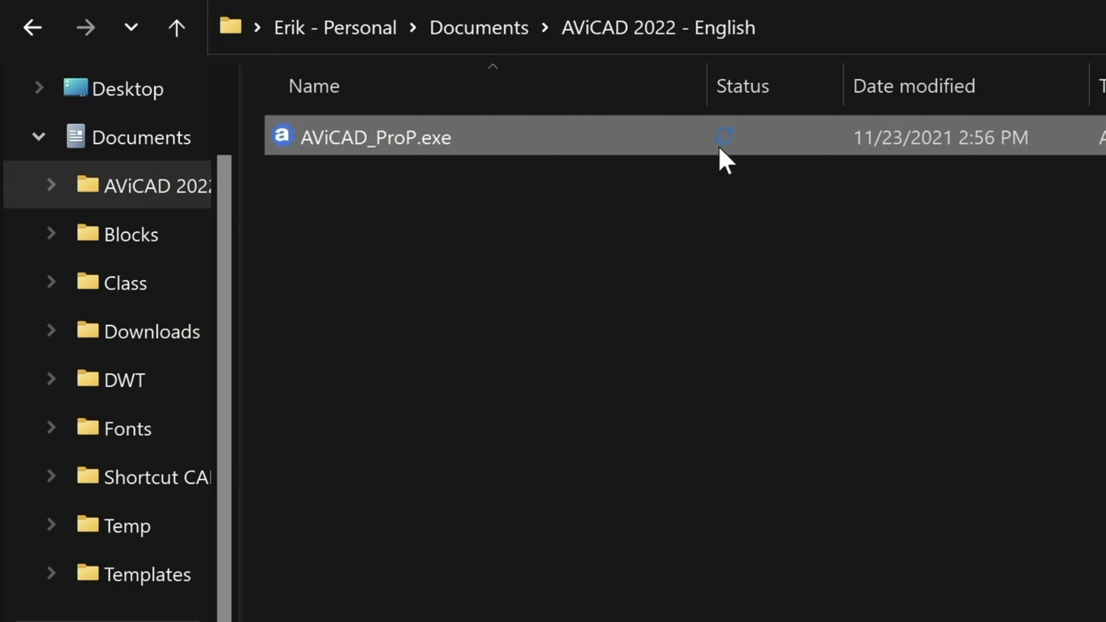
{"action": "left_click", "coordinate": [721, 238]}
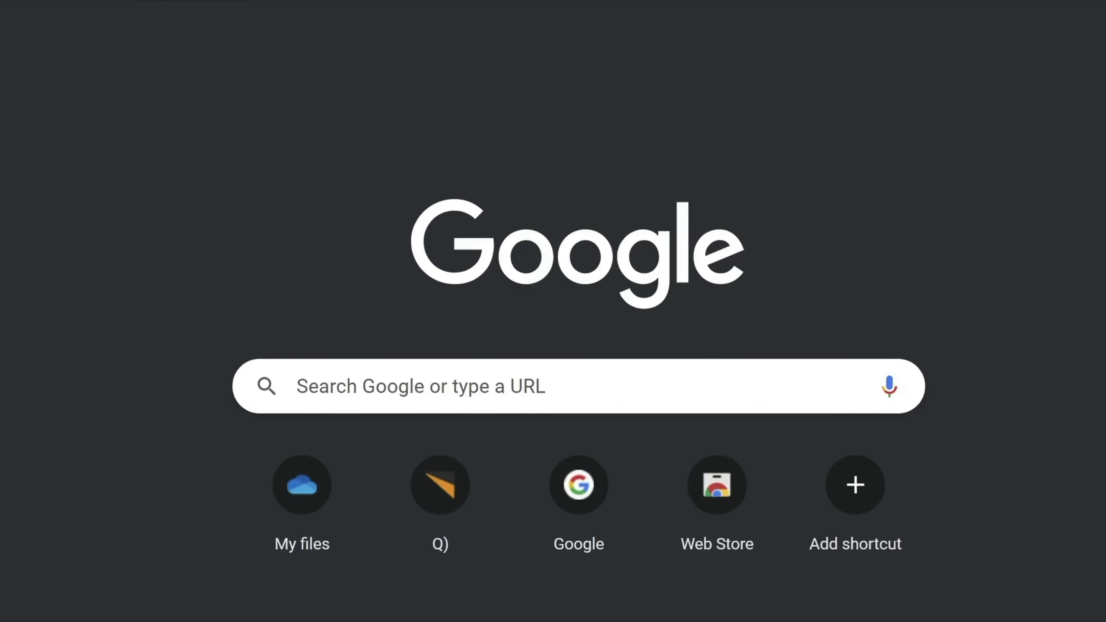
Paste and load onedrive.live.com, then open the Info pane to view recent activity
{"action": "type", "text": "https://onedrive.live.com"}
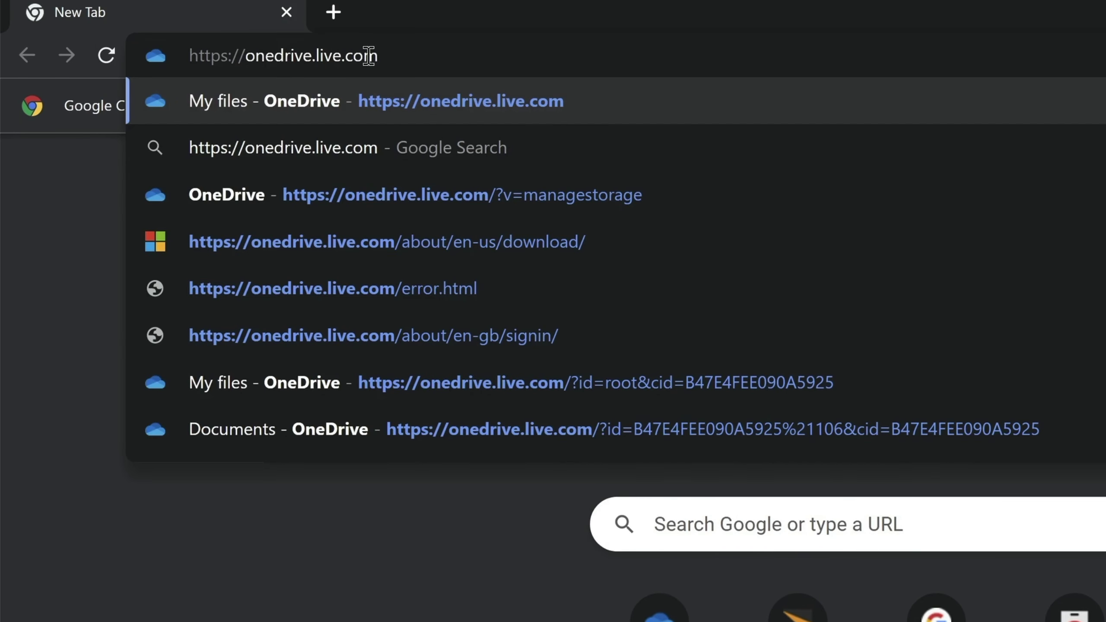
{"action": "key", "text": "Return"}
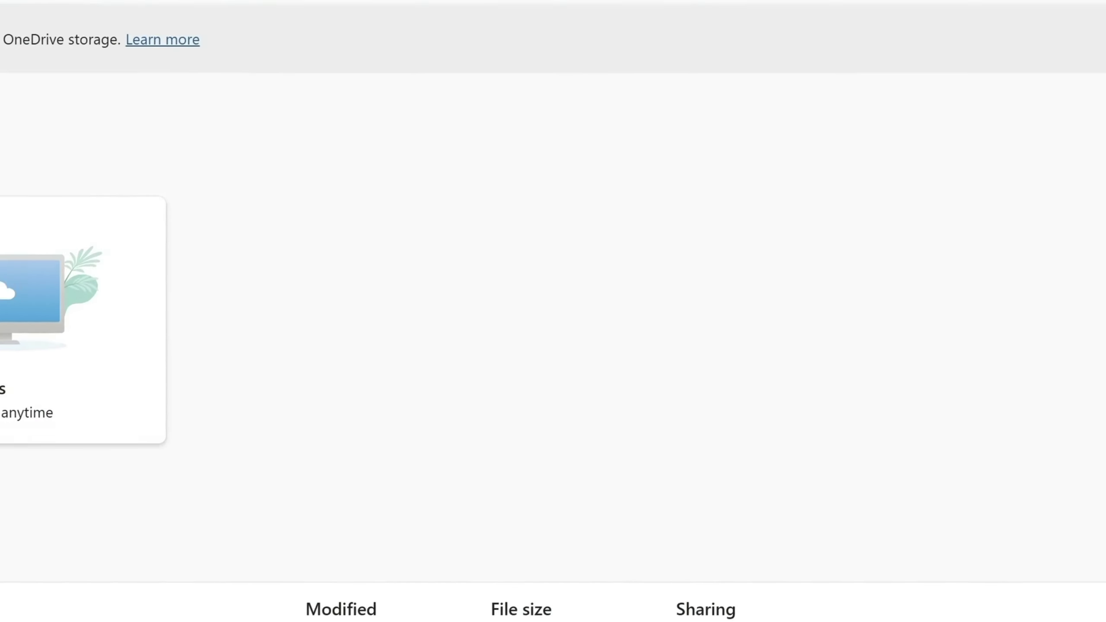
{"action": "left_click", "coordinate": [1047, 39]}
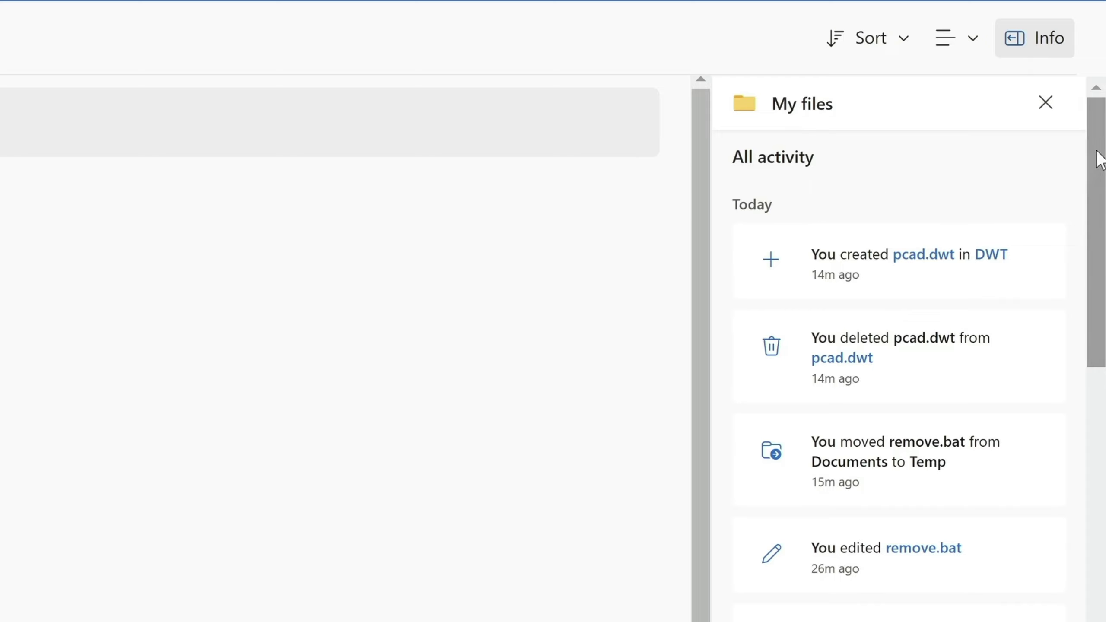
{"action": "left_click_drag", "start_coordinate": [1098, 156], "coordinate": [1094, 595]}
Check the OneDrive tray flyout reports Up to date, view recent activity, then close it
{"action": "left_click", "coordinate": [997, 604]}
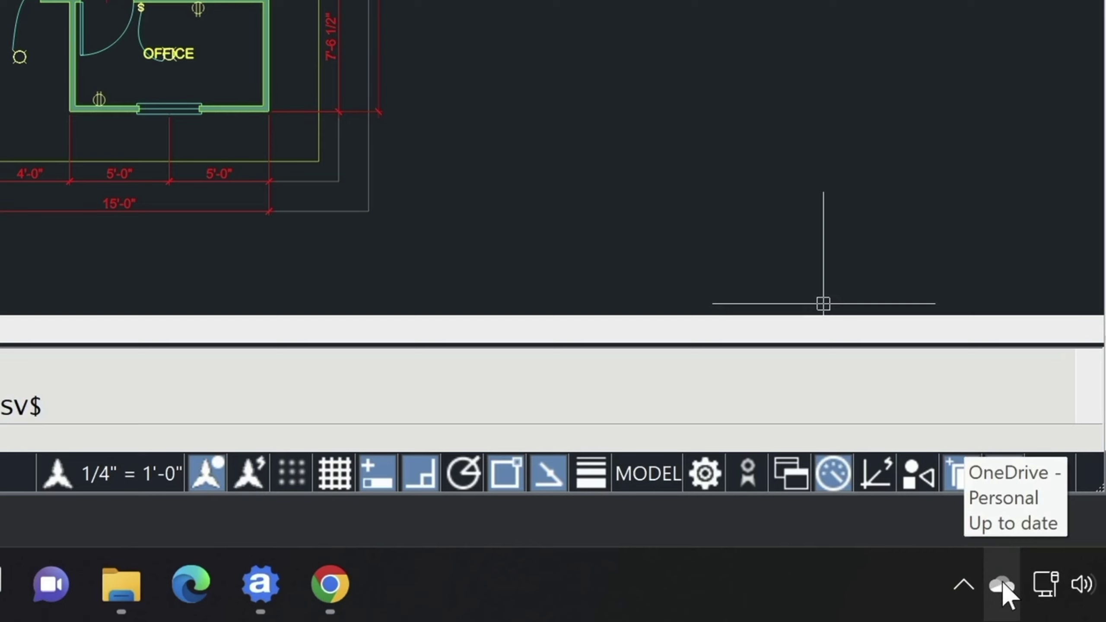
{"action": "left_click", "coordinate": [1004, 589]}
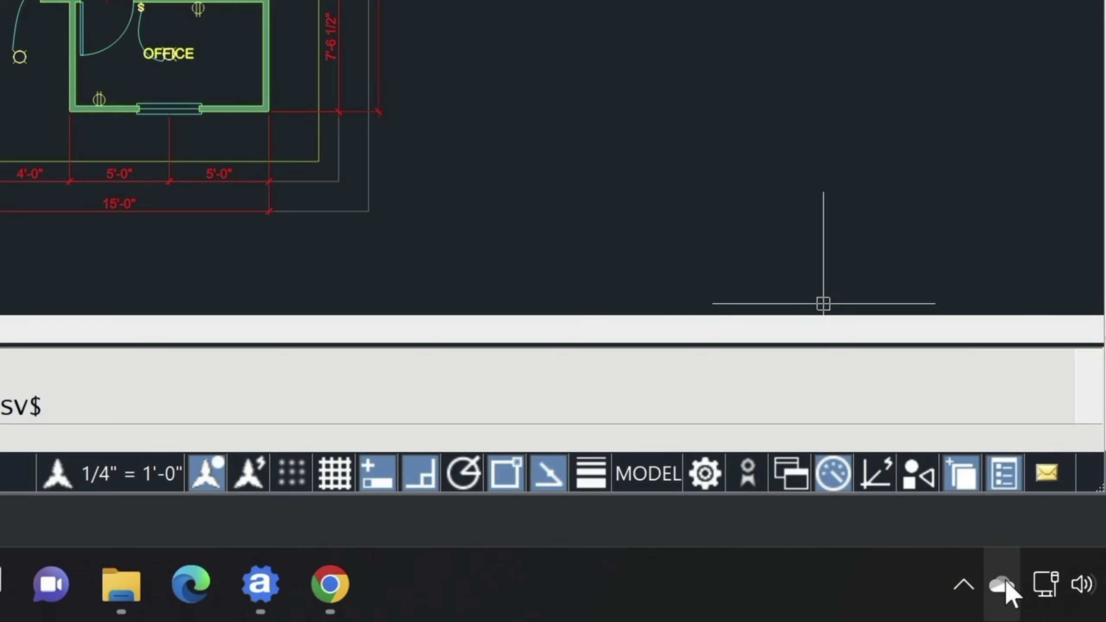
{"action": "left_click", "coordinate": [1003, 589]}
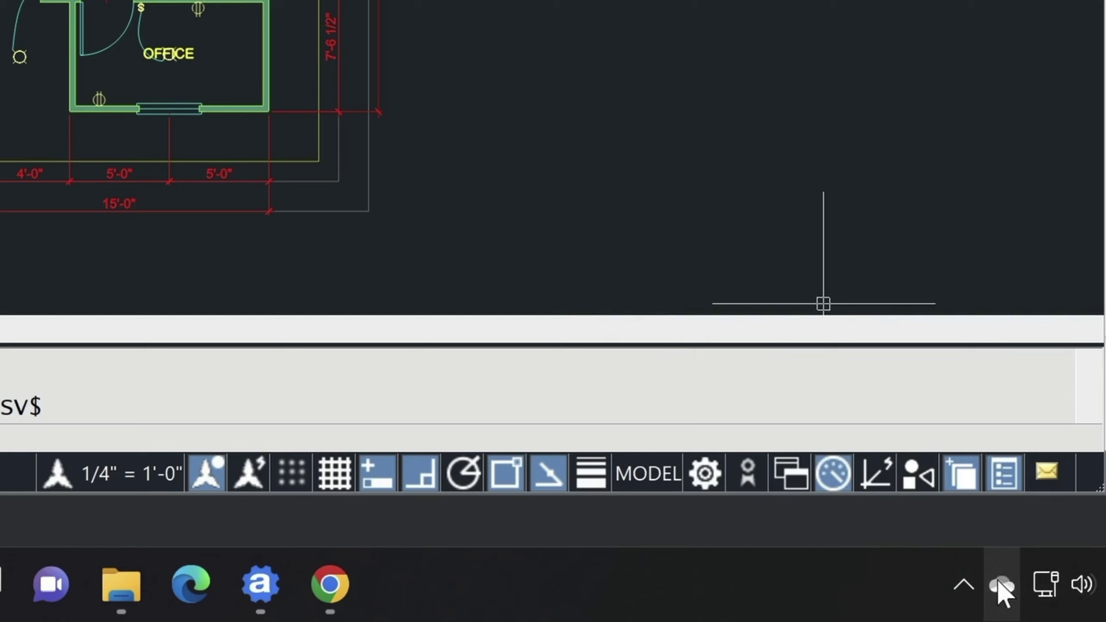